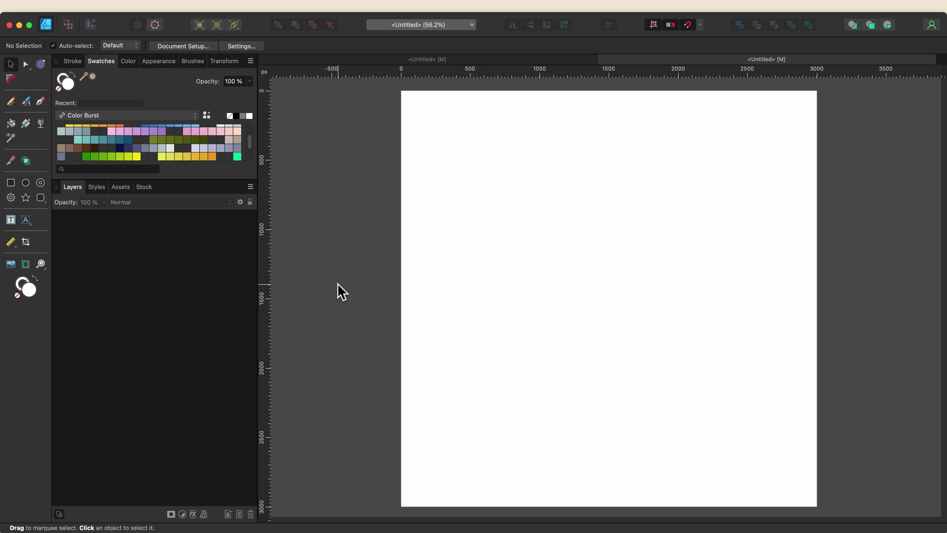
Set the plain kraft paper photo from the 'kraft paper' Stock results as the current fill.
left_click(148, 188)
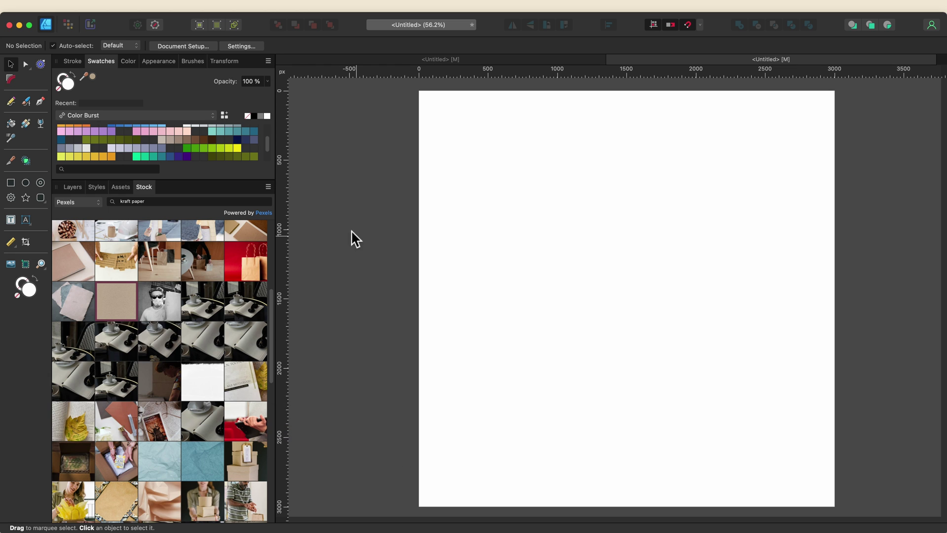
left_click(25, 124)
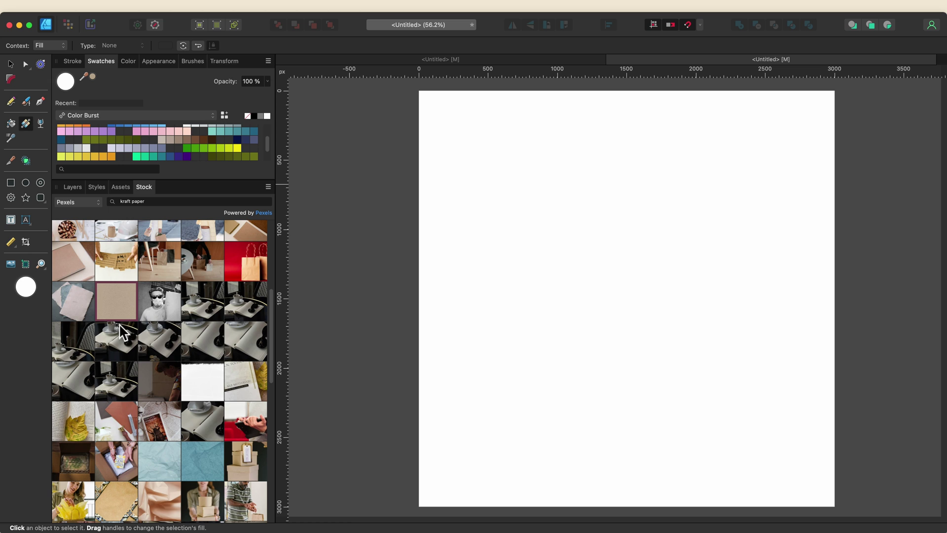
left_click(115, 303)
left_click_drag(115, 301, 24, 288)
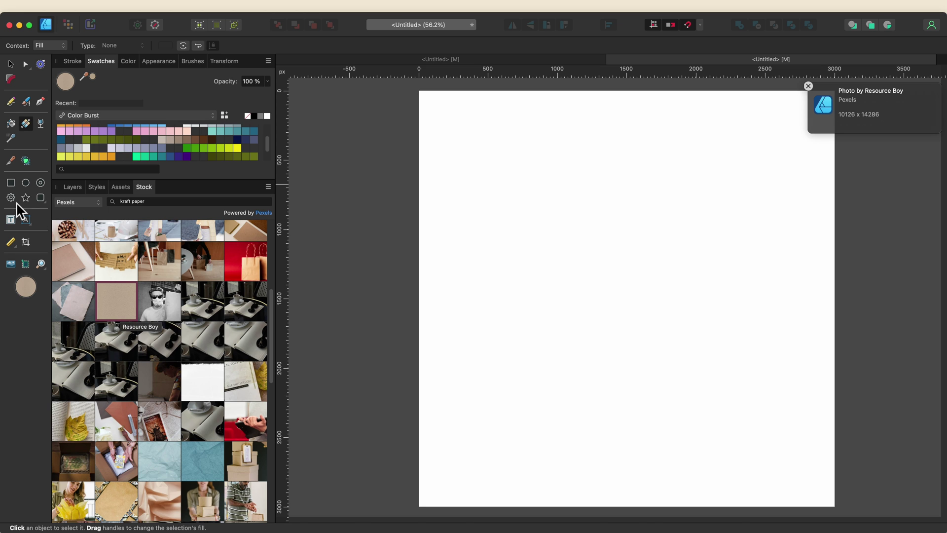
Create a 3000 px square rectangle centred horizontally and vertically on the page.
left_click(10, 183)
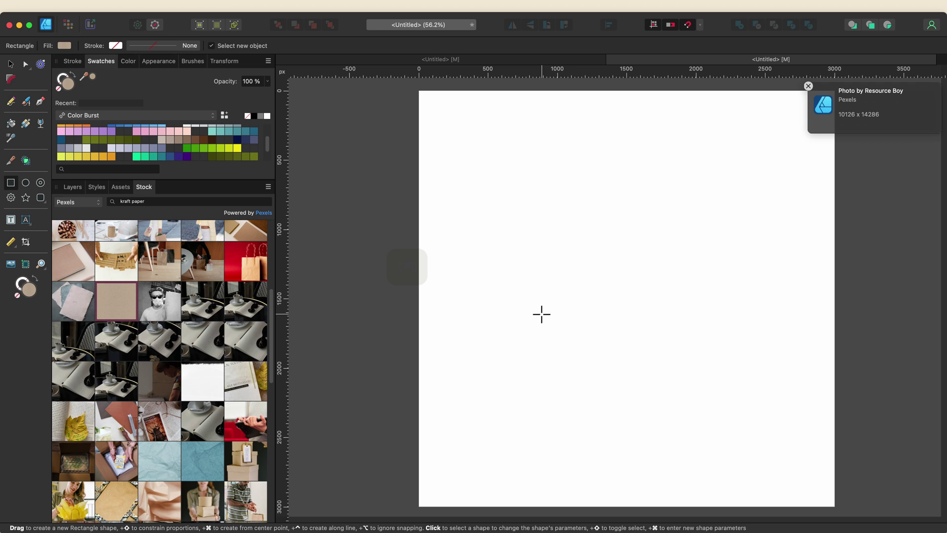
left_click(580, 284, "super")
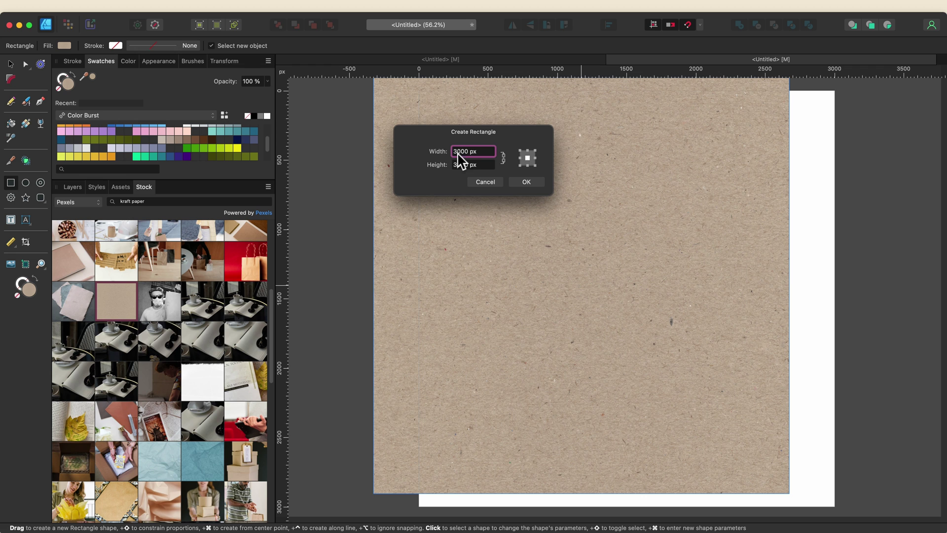
left_click(524, 183)
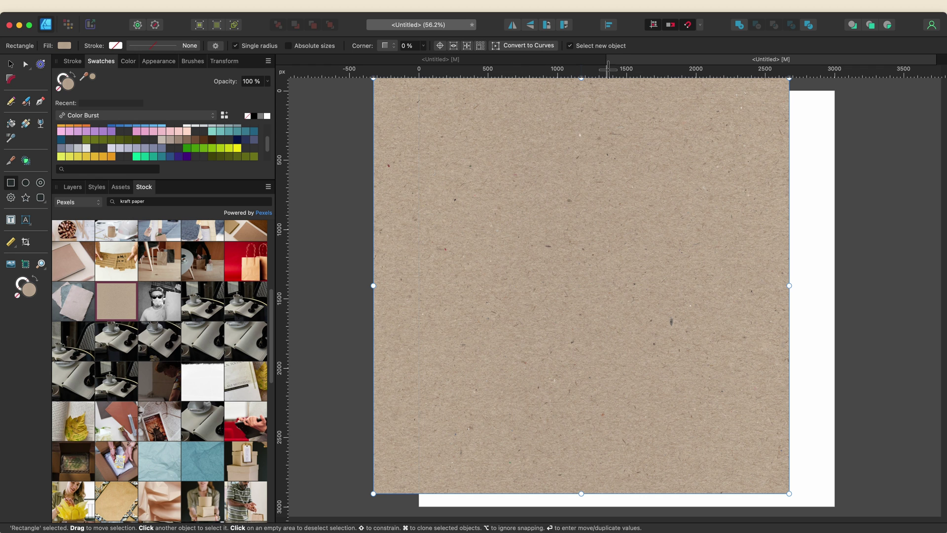
left_click(609, 25)
left_click(627, 55)
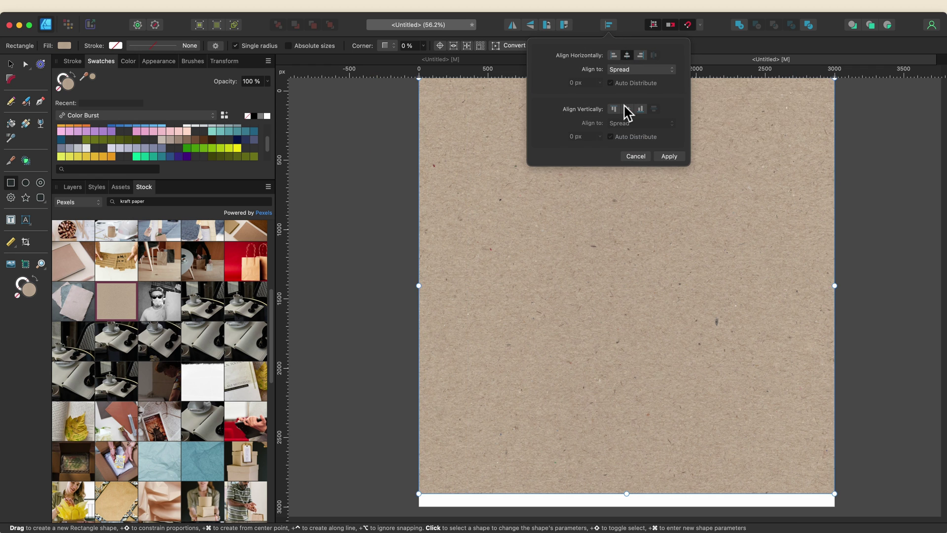
left_click(627, 109)
left_click(668, 156)
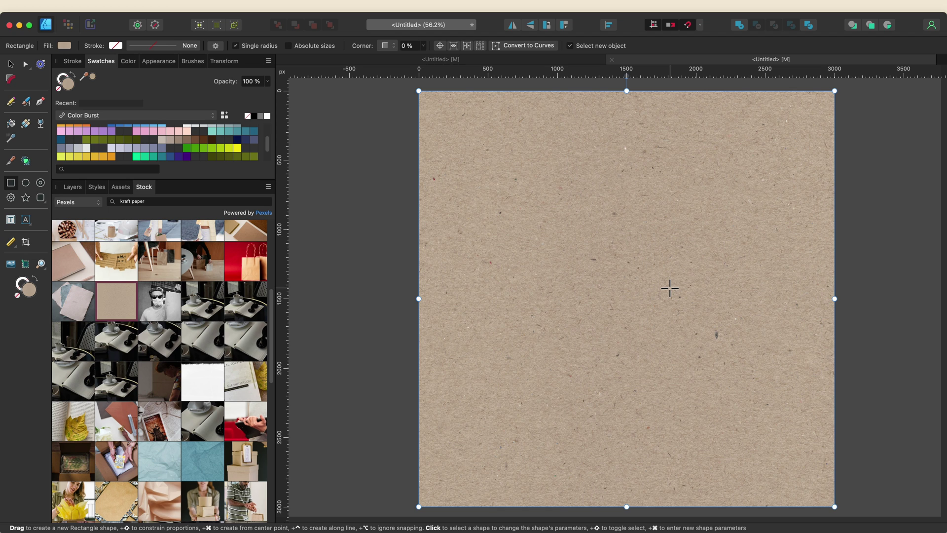
Lock the background rectangle in the Layers panel and deselect it.
left_click(73, 187)
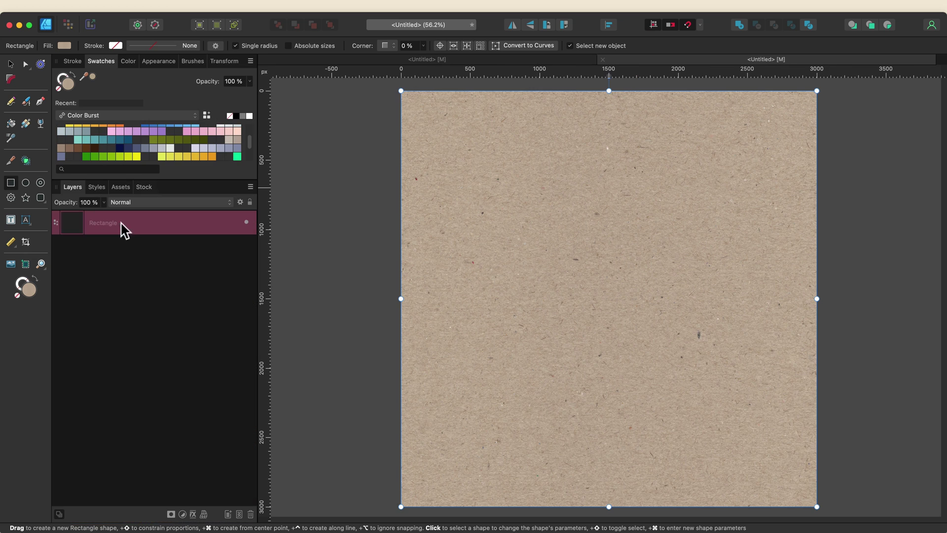
left_click(251, 204)
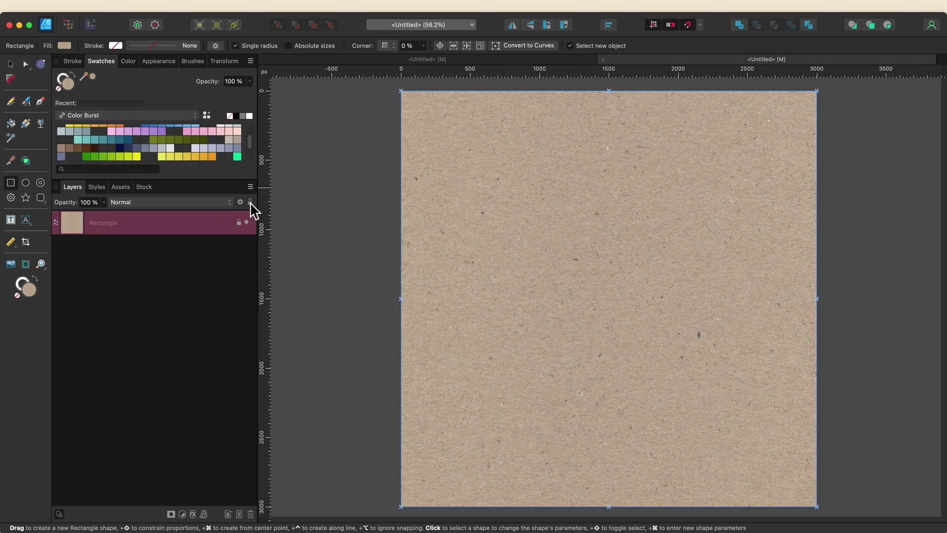
left_click(362, 249)
Type PAPER, CUT and EFFECT on three lines as artistic text.
left_click(25, 220)
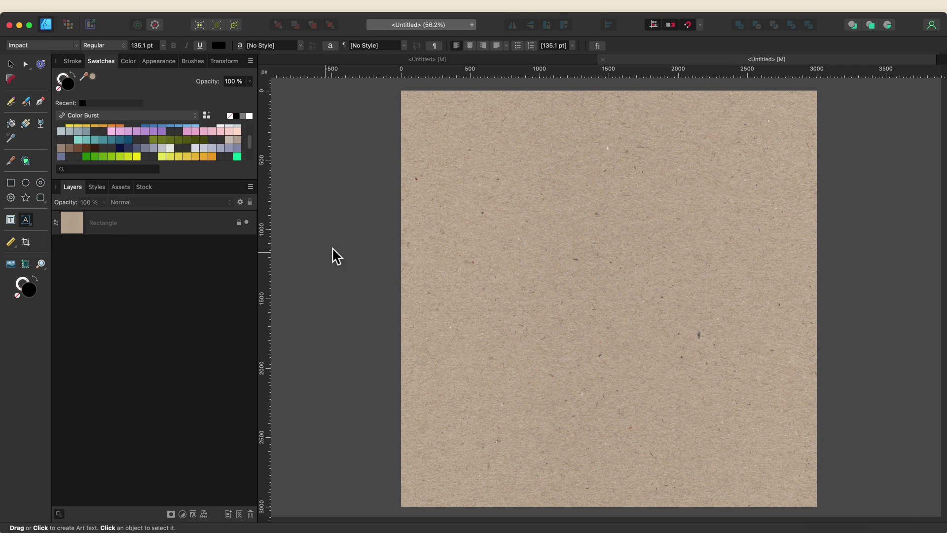
left_click_drag(415, 140, 465, 241)
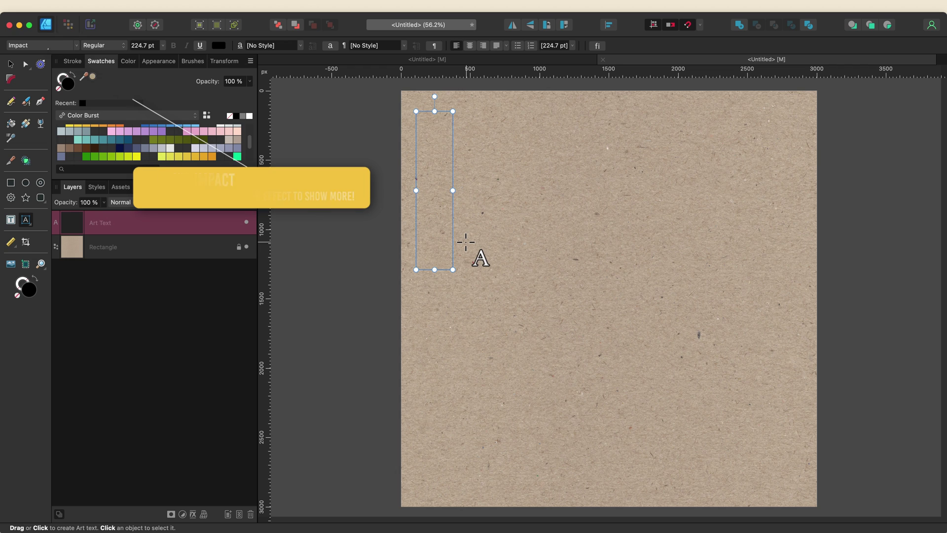
type("PAP")
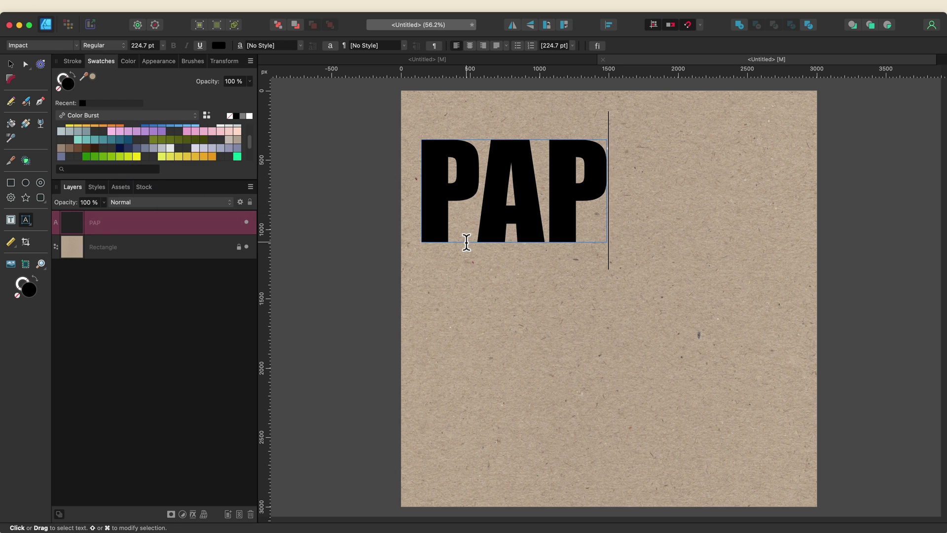
type("ER")
key("Return")
type("CUT")
key("shift+Return")
type("E")
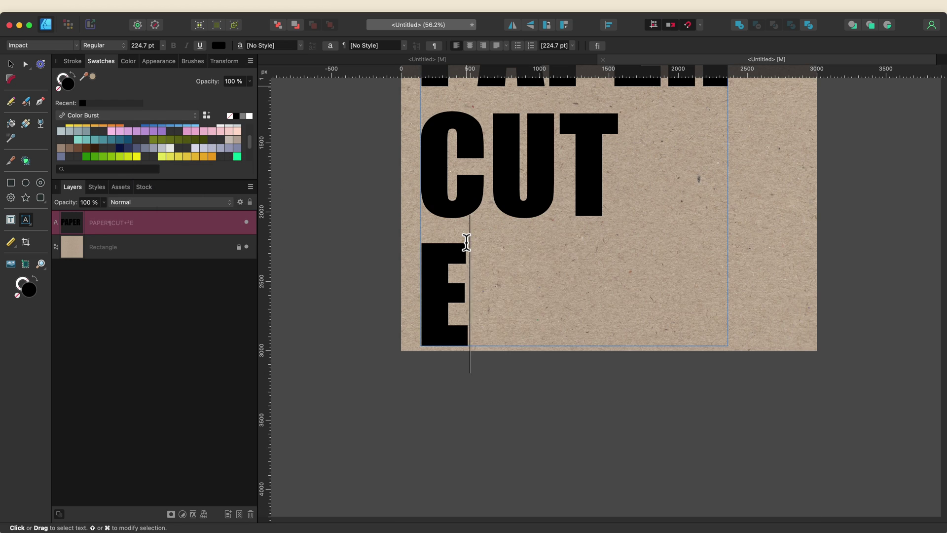
type("FFECT")
scroll(473, 252, "up", 5)
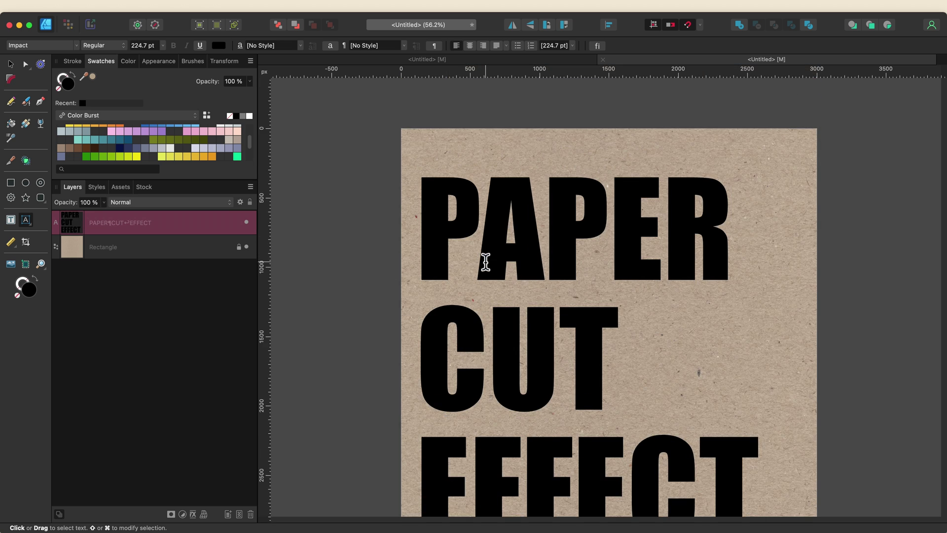
scroll(485, 262, "down", 2)
Centre the text frame horizontally and vertically on the page.
key("Escape")
left_click(610, 27)
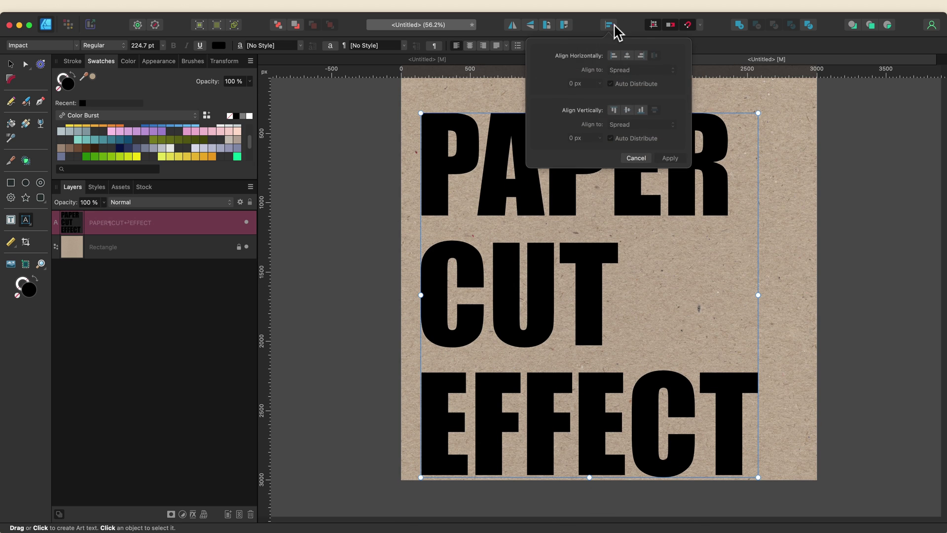
left_click(627, 56)
left_click(627, 109)
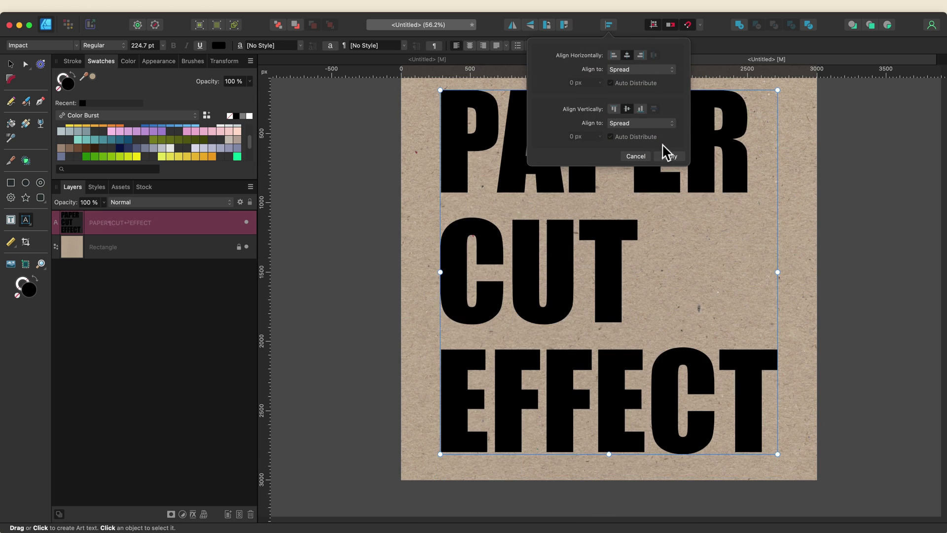
left_click(669, 156)
scroll(661, 173, "down", 3)
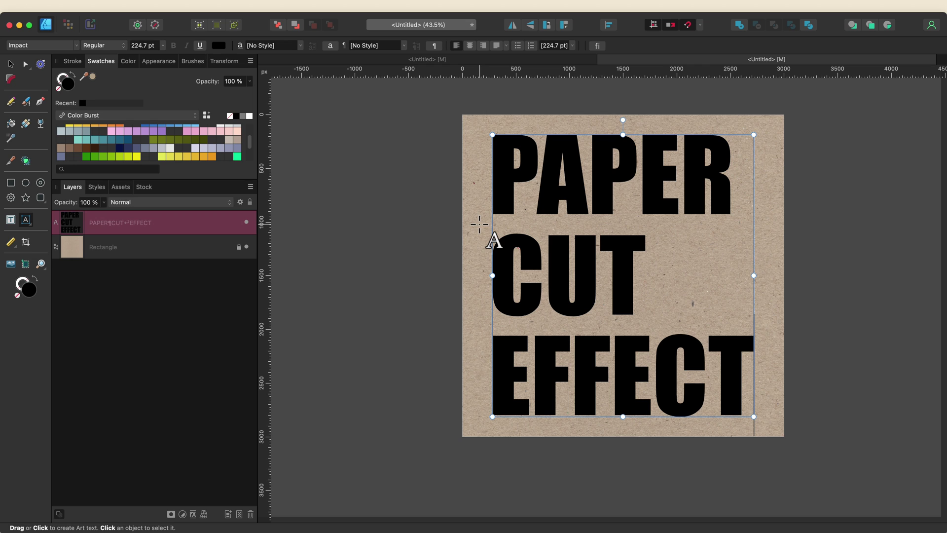
Fill the PAPER CUT EFFECT text with the kraft paper stock photo and select its layer.
left_click(25, 123)
left_click(145, 187)
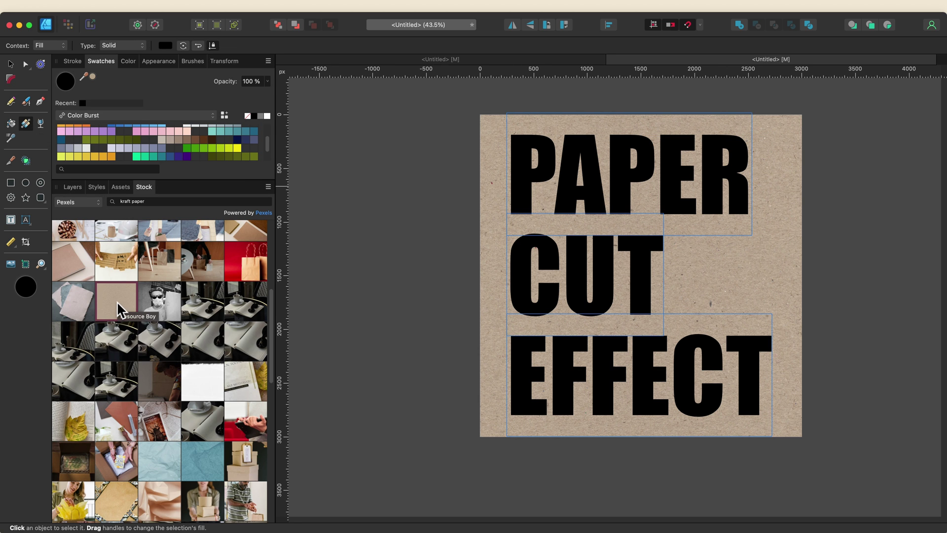
left_click_drag(116, 301, 381, 275)
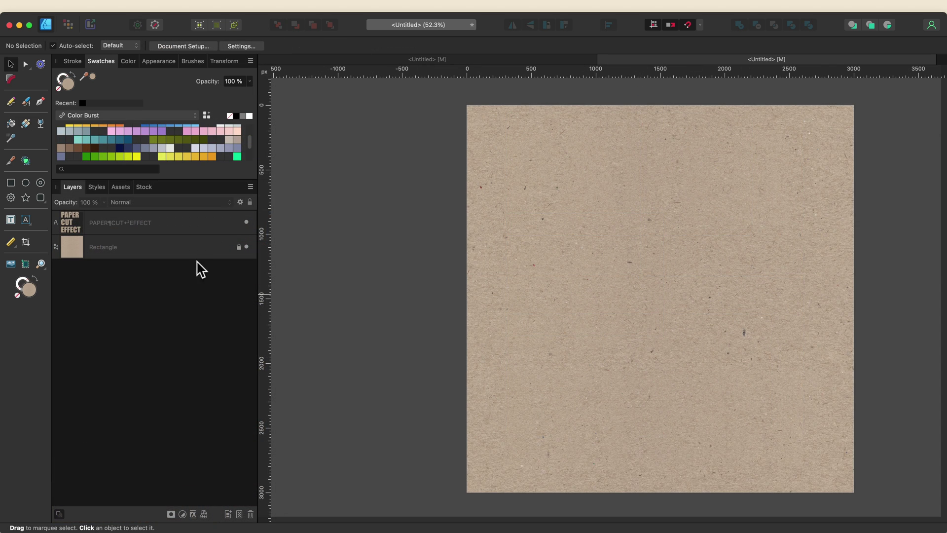
left_click(184, 224)
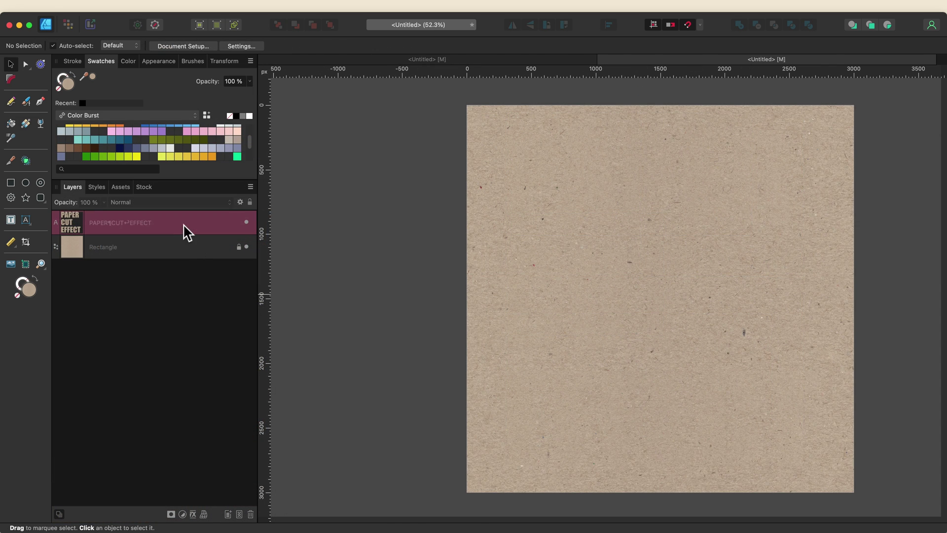
Enable an Inner Shadow on the text with 40 px offset and 45 px radius.
left_click(193, 514)
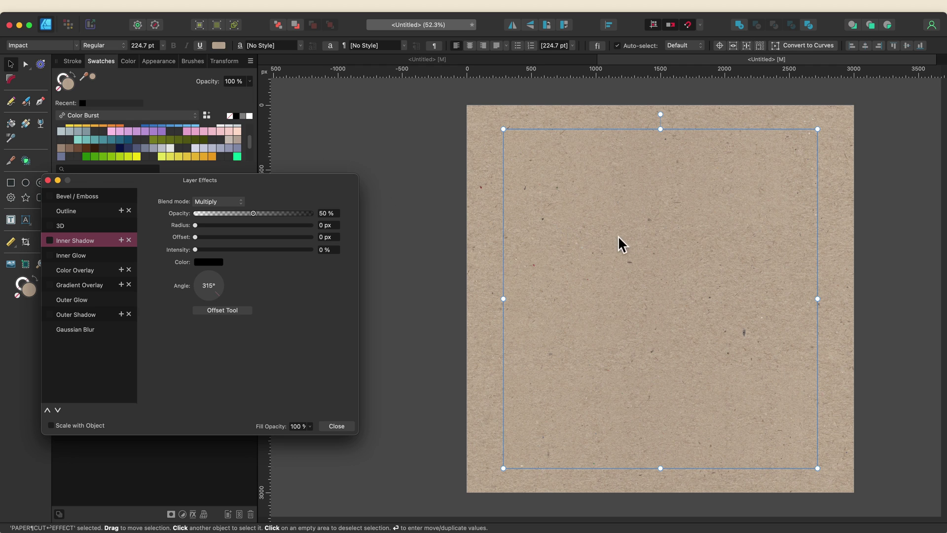
left_click(50, 241)
left_click_drag(196, 237, 288, 254)
left_click(334, 237)
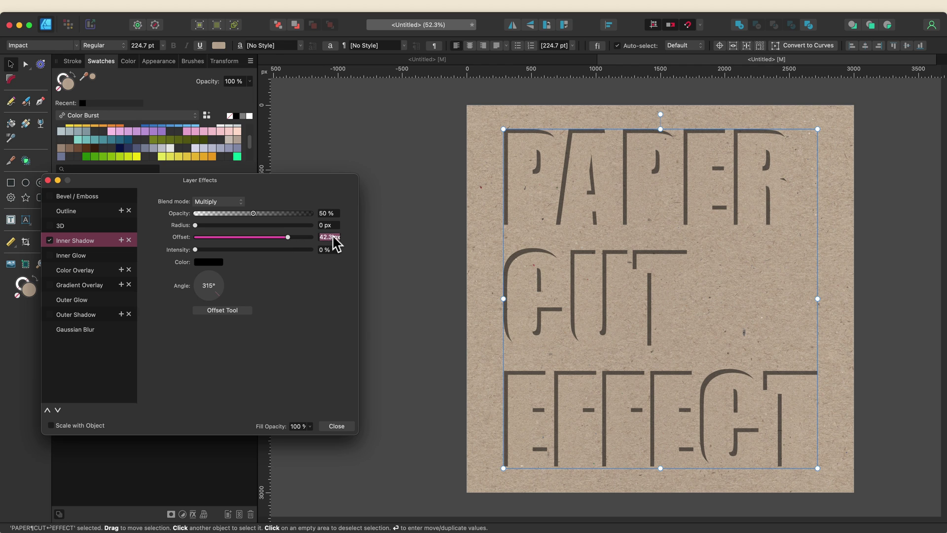
type("40")
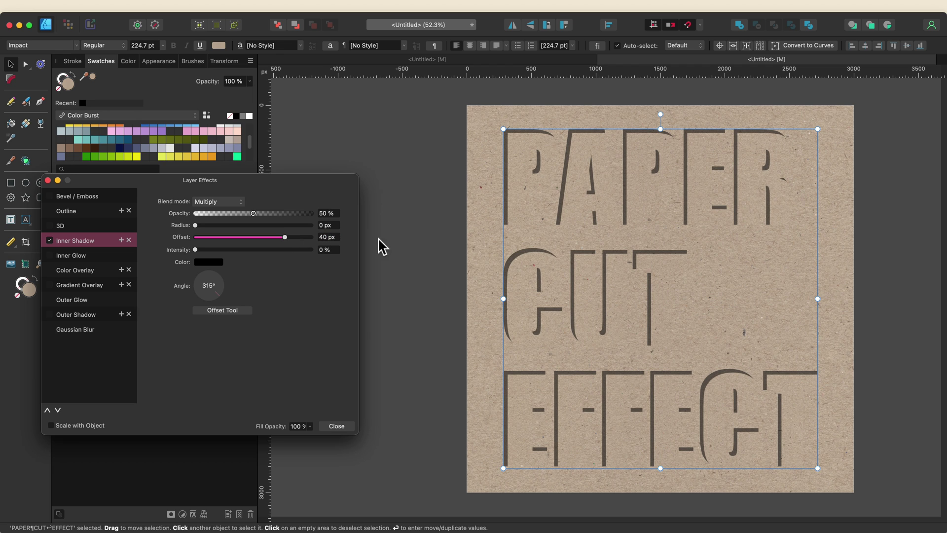
left_click(329, 226)
type("45")
key("Return")
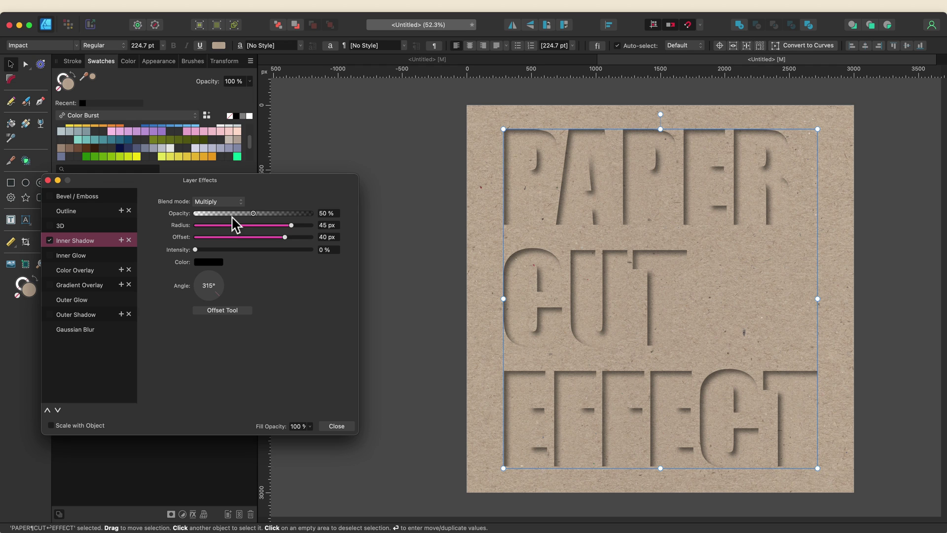
Colour the inner shadow with paper-sampled brown darkened to H 33, S 30, L 16.
left_click(202, 262)
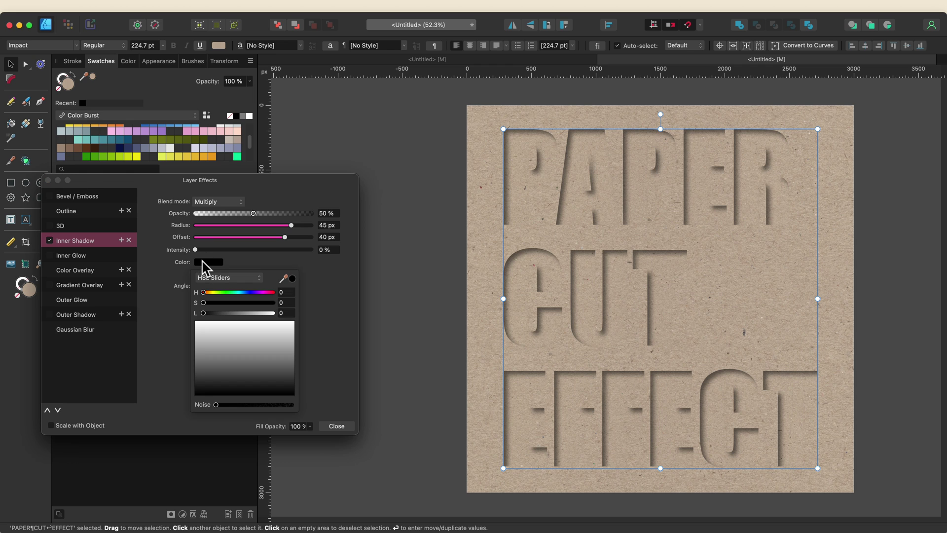
left_click(294, 276)
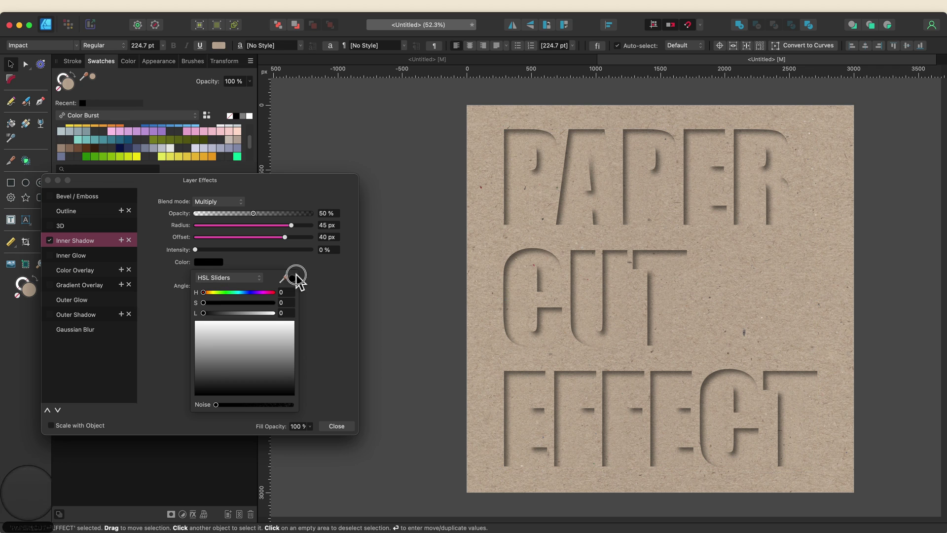
left_click_drag(296, 279, 486, 212)
left_click(293, 279)
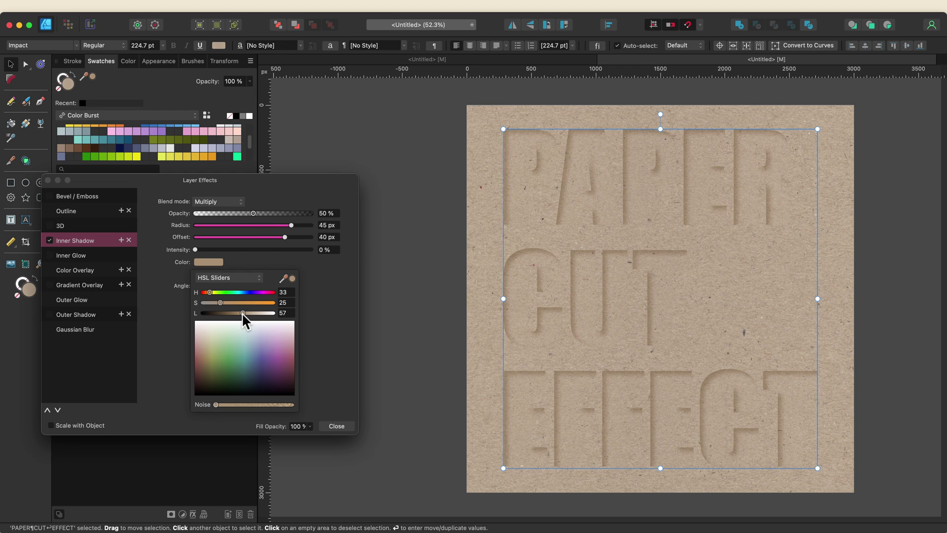
left_click_drag(242, 312, 217, 319)
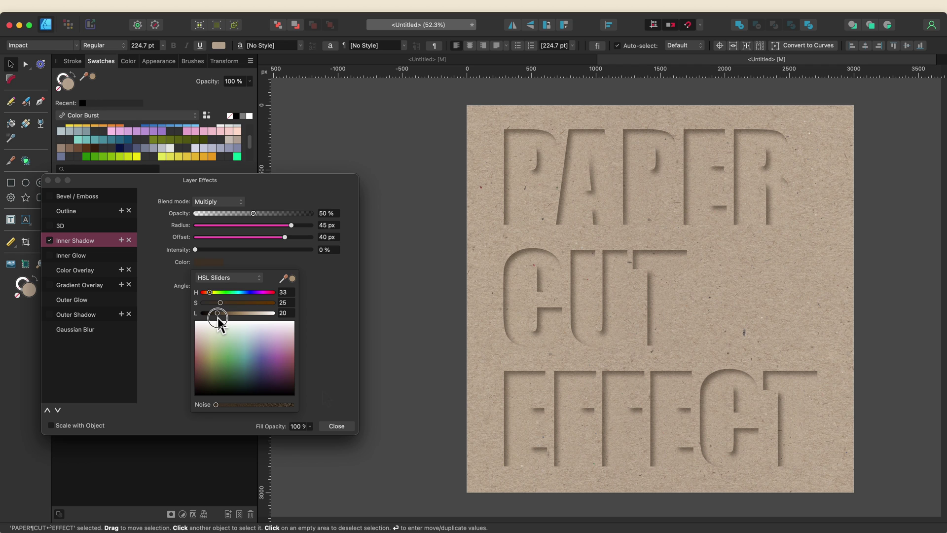
left_click_drag(218, 318, 215, 319)
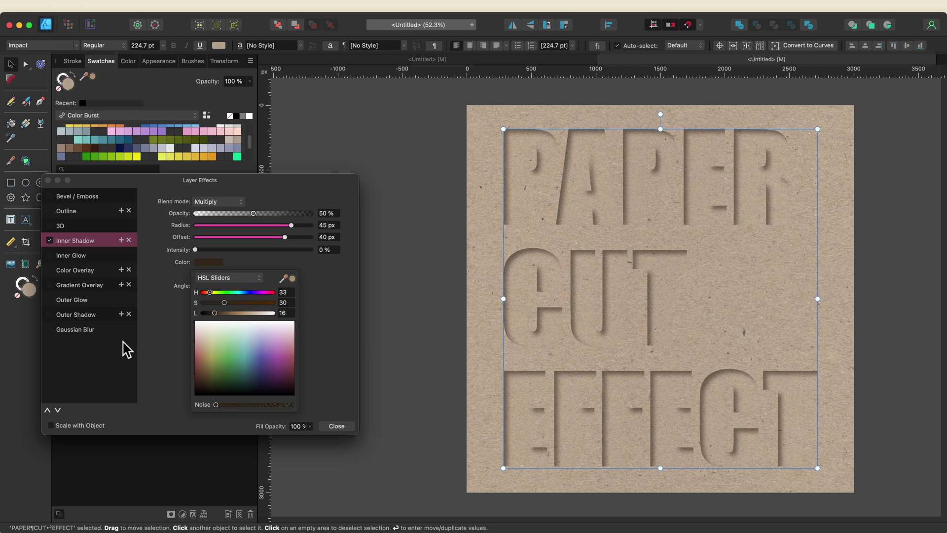
scroll(545, 206, "up", 6)
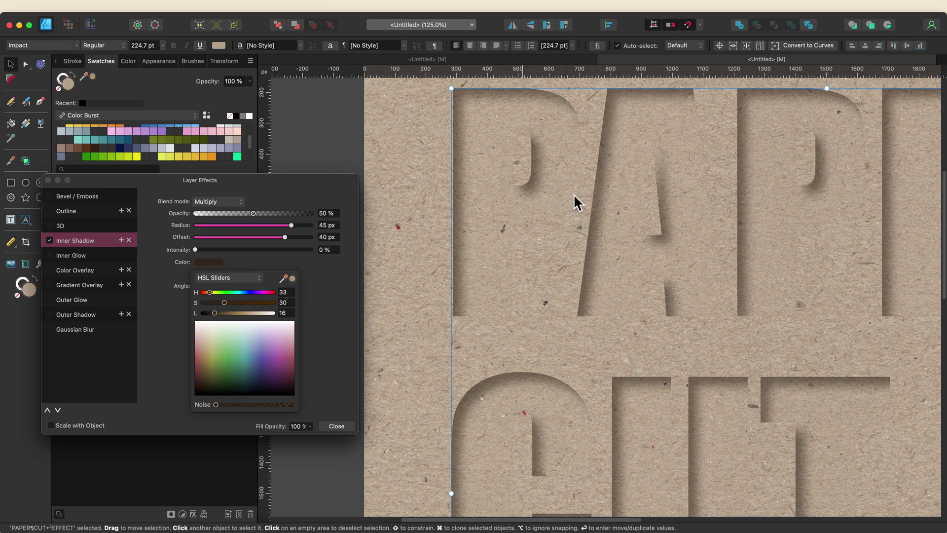
Enable Bevel / Emboss as an Outer bevel and adjust its lighting direction.
left_click(50, 196)
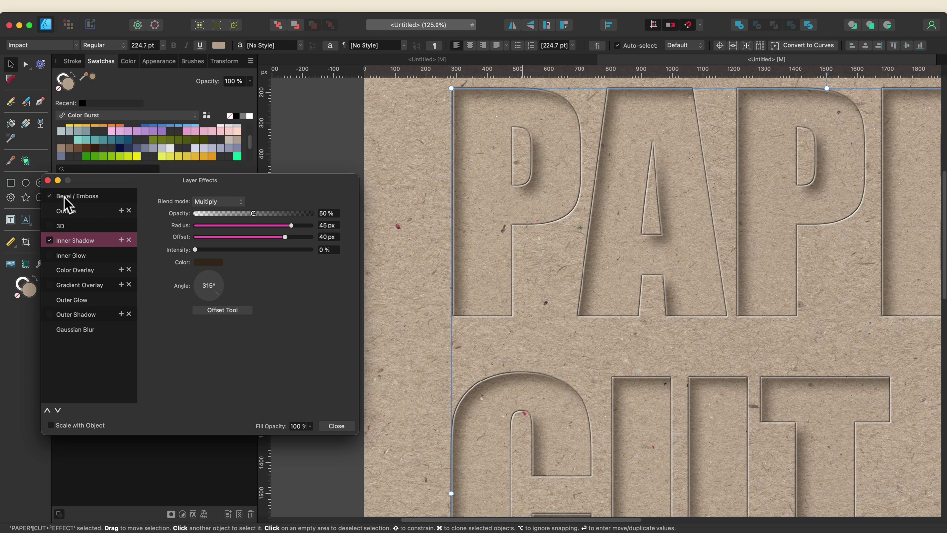
left_click(70, 196)
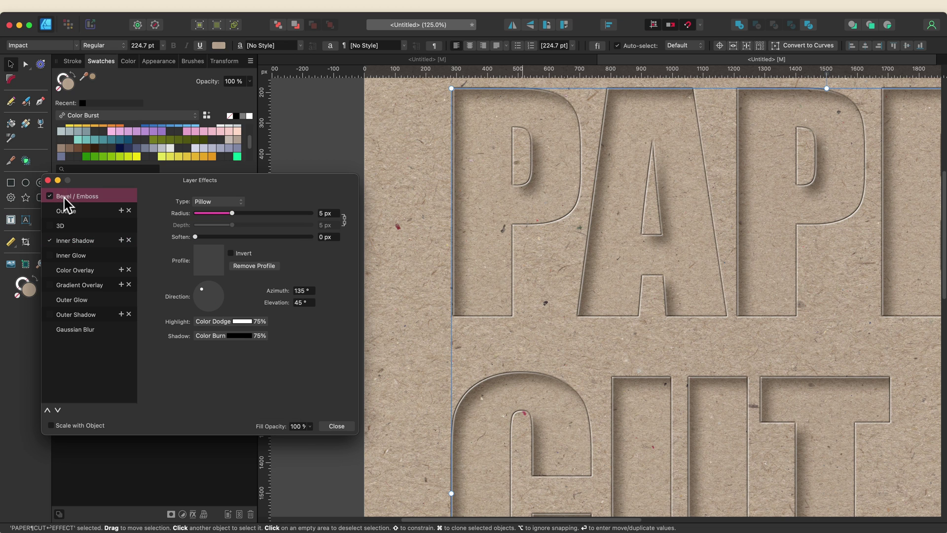
left_click(207, 202)
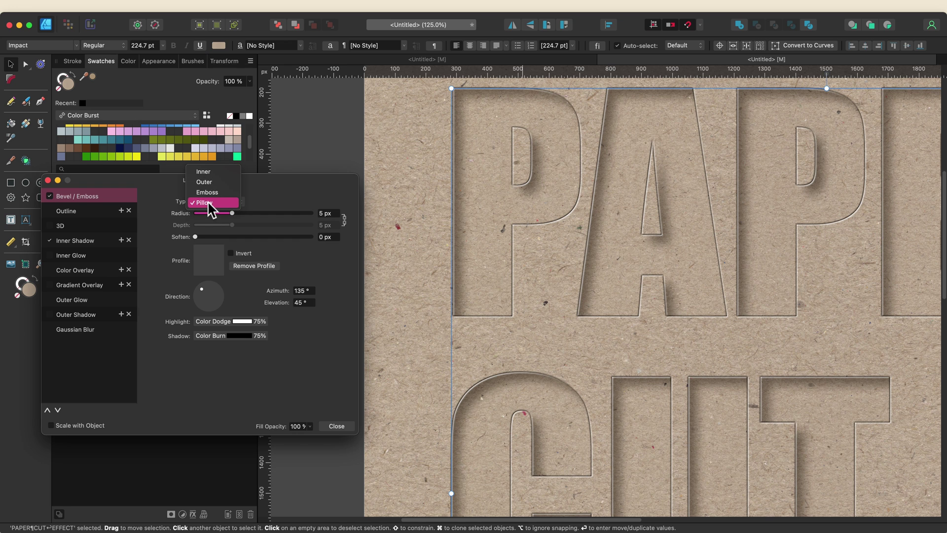
left_click(208, 183)
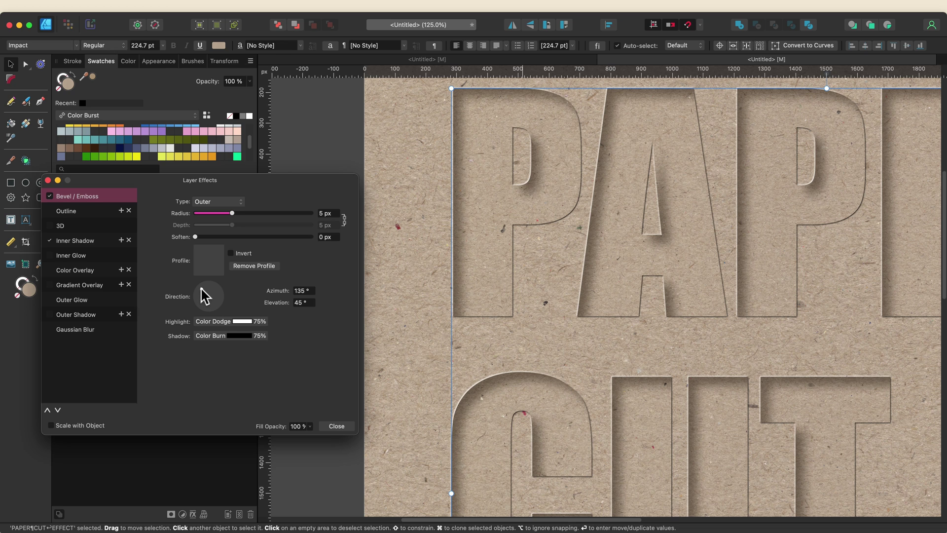
left_click_drag(202, 291, 216, 300)
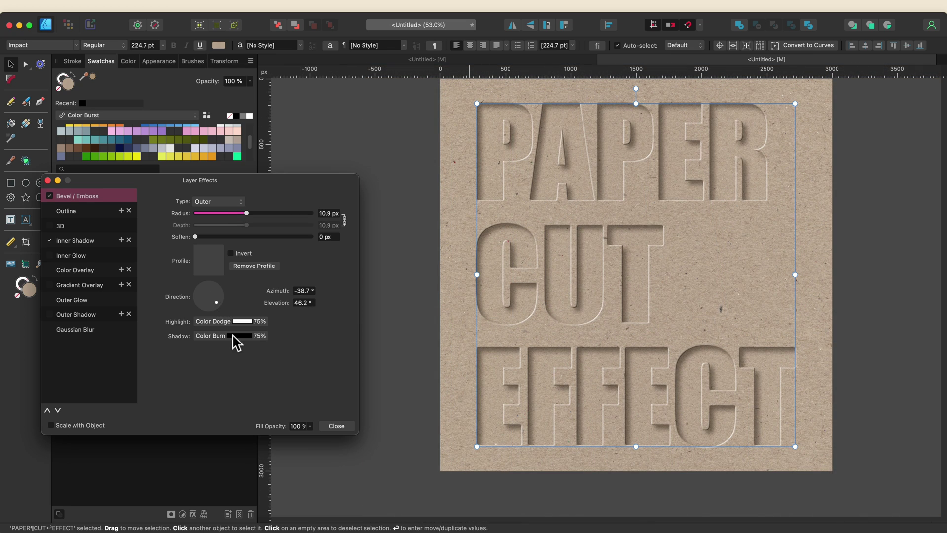
Set the bevel shadow colour to a darkened tan sampled from the paper.
left_click(234, 336)
left_click(246, 367)
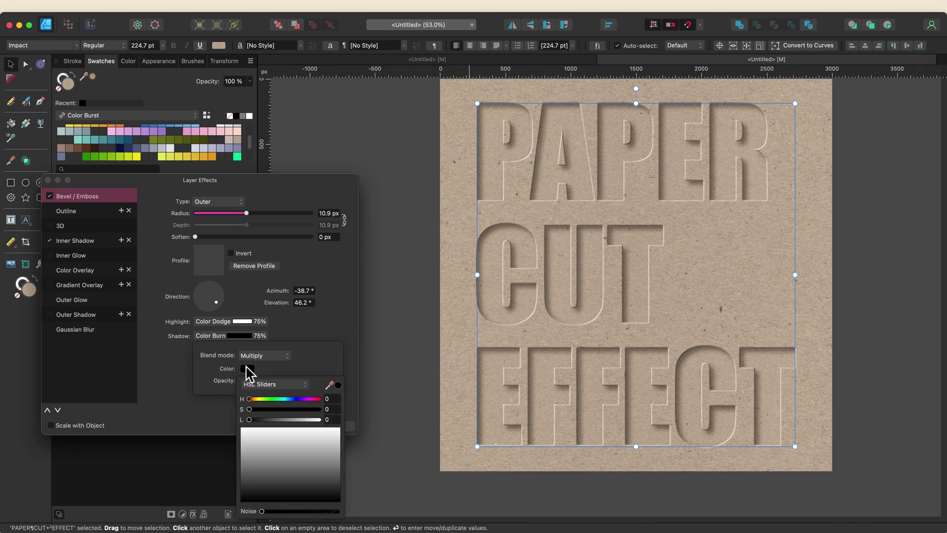
left_click_drag(330, 385, 466, 296)
left_click(338, 385)
left_click_drag(296, 420, 267, 421)
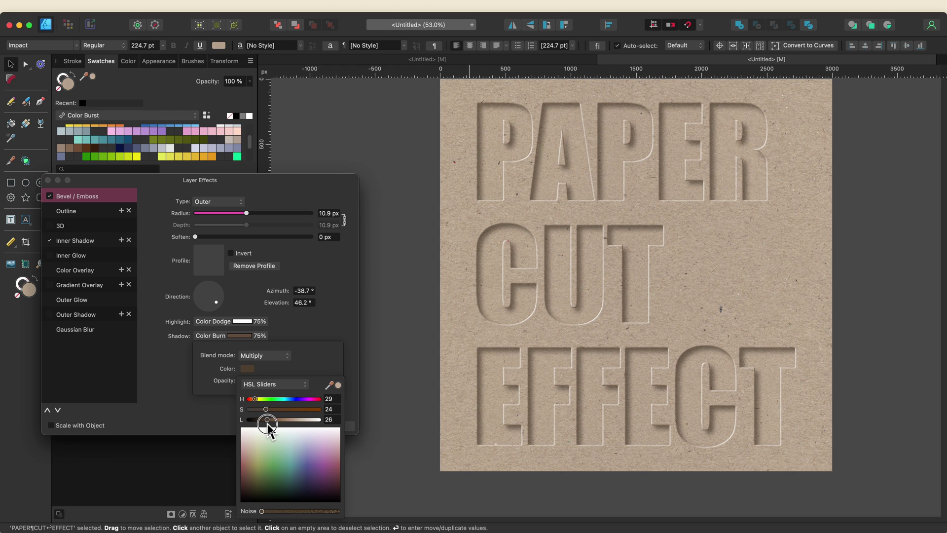
Raise the inner shadow intensity to 11% and reselect the text.
left_click(93, 242)
left_click_drag(196, 250, 228, 251)
left_click(409, 257)
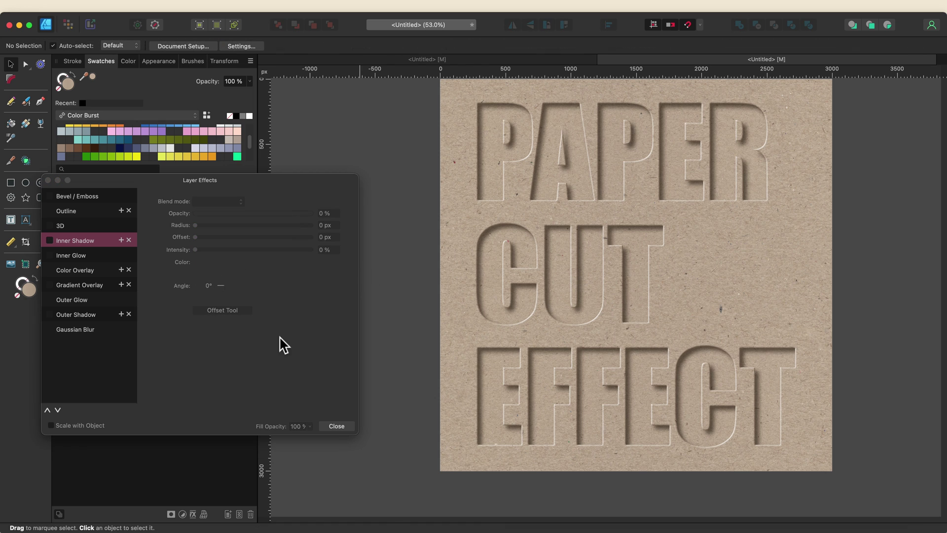
left_click(517, 302)
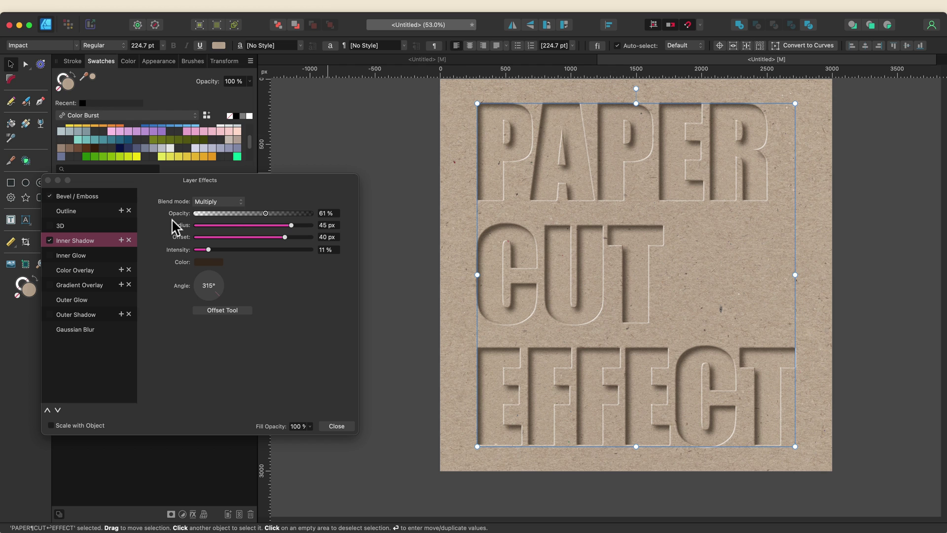
Enable Color Overlay using a darkened brown sampled from the canvas.
left_click(49, 271)
left_click(65, 271)
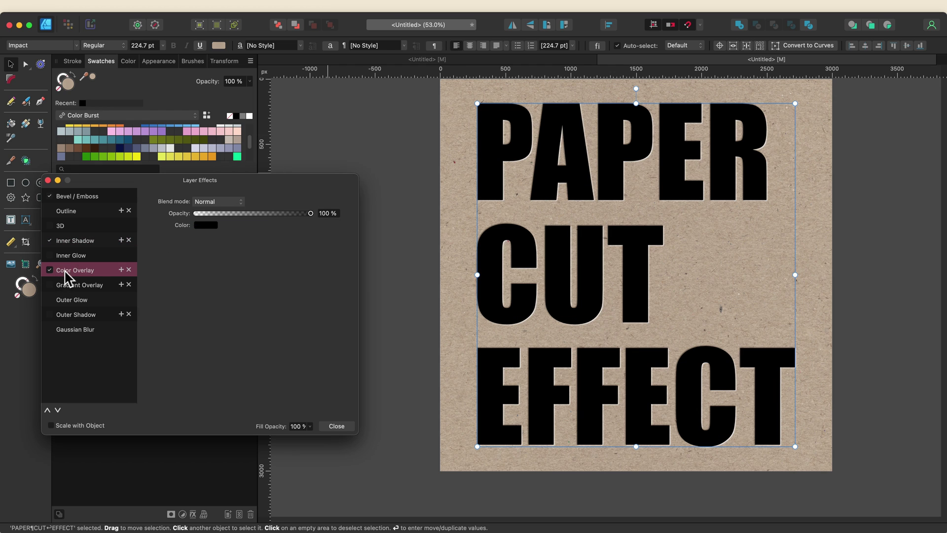
left_click(206, 225)
left_click_drag(283, 241, 461, 220)
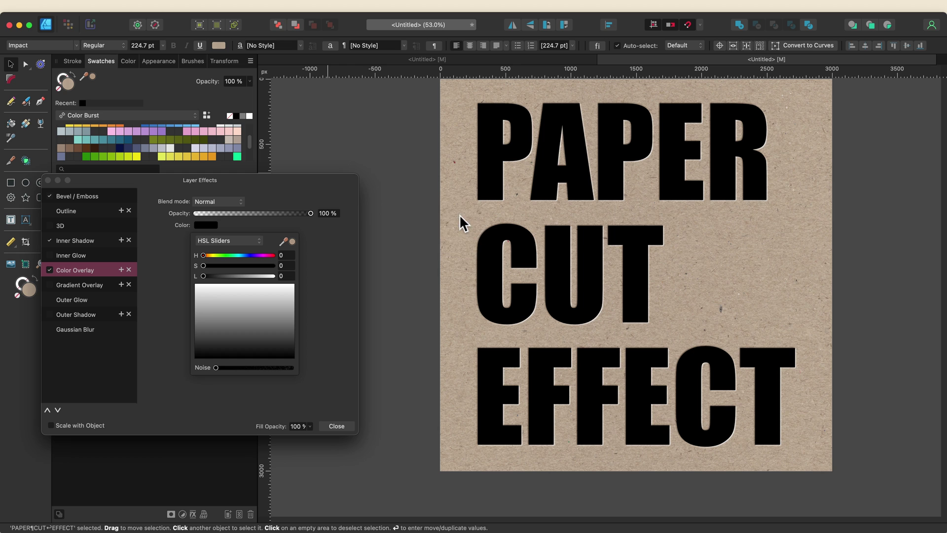
left_click(292, 241)
left_click_drag(243, 275, 225, 285)
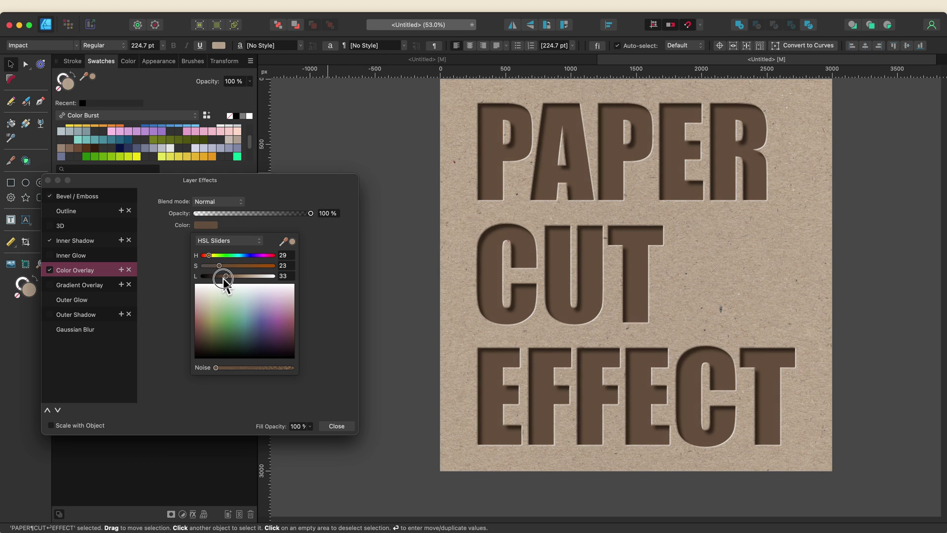
Set the overlay to Multiply at 18% opacity and close the effects dialog.
left_click(218, 201)
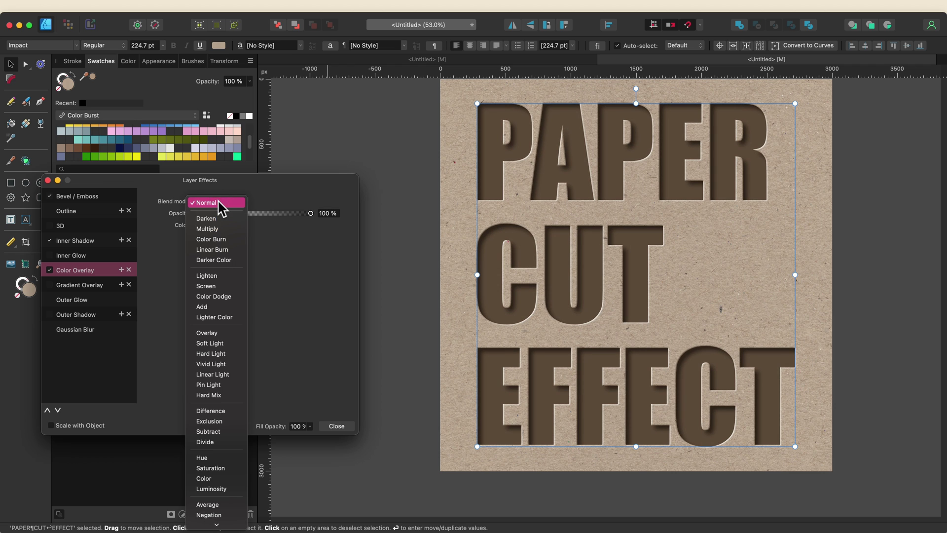
left_click(208, 229)
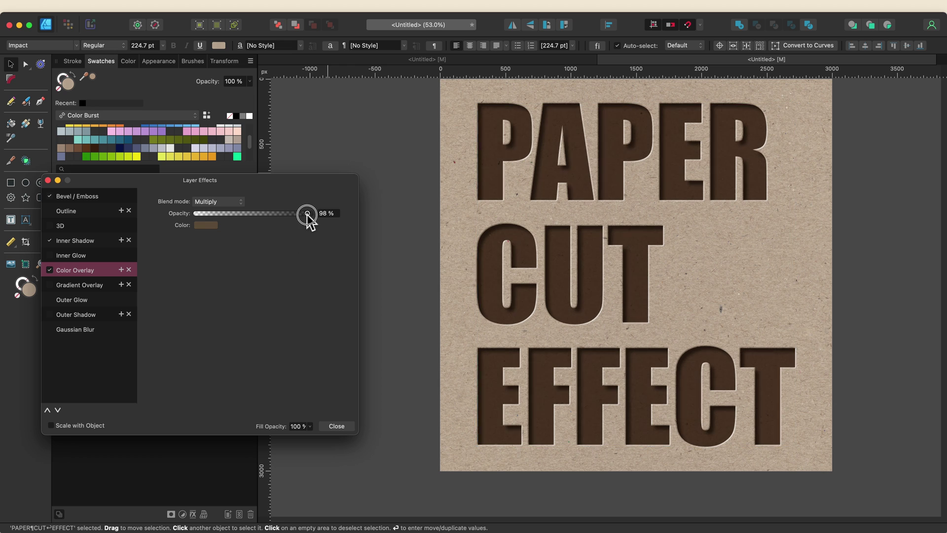
left_click_drag(310, 213, 218, 222)
key("Return")
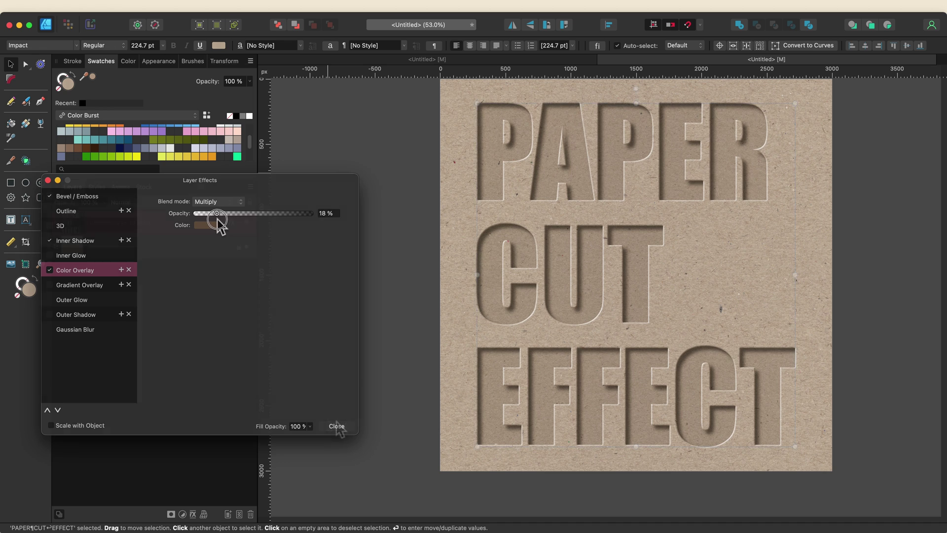
key("super+0")
left_click(362, 390)
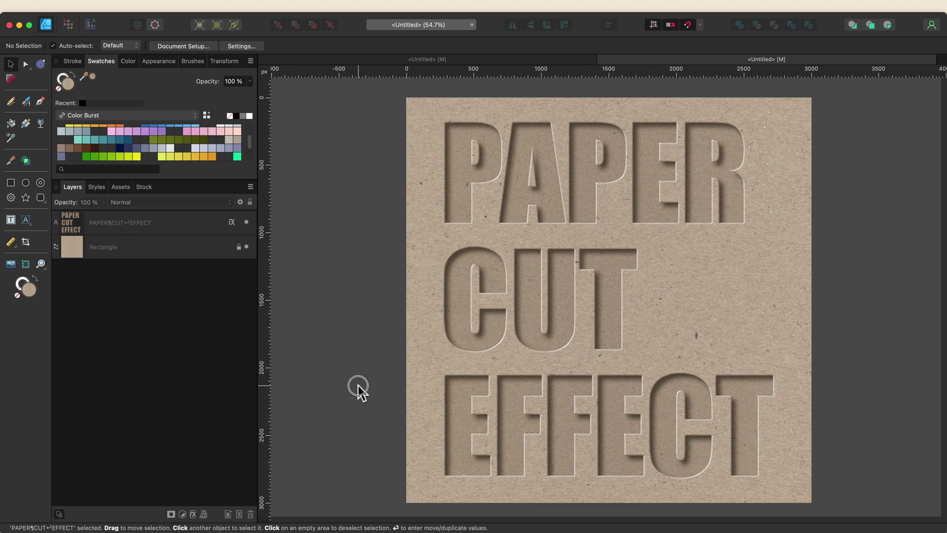
scroll(357, 381, "down", 2)
scroll(361, 390, "down", 1)
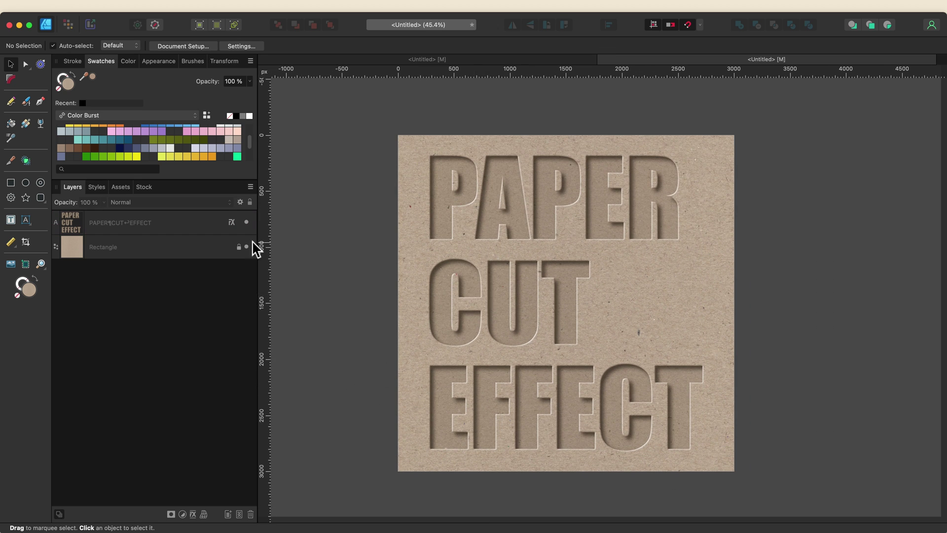
left_click(232, 227)
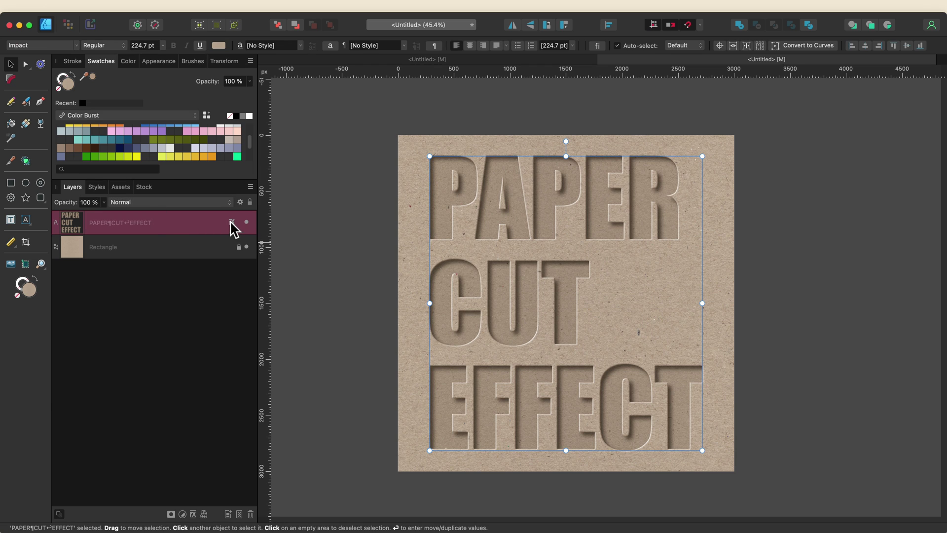
left_click(233, 226)
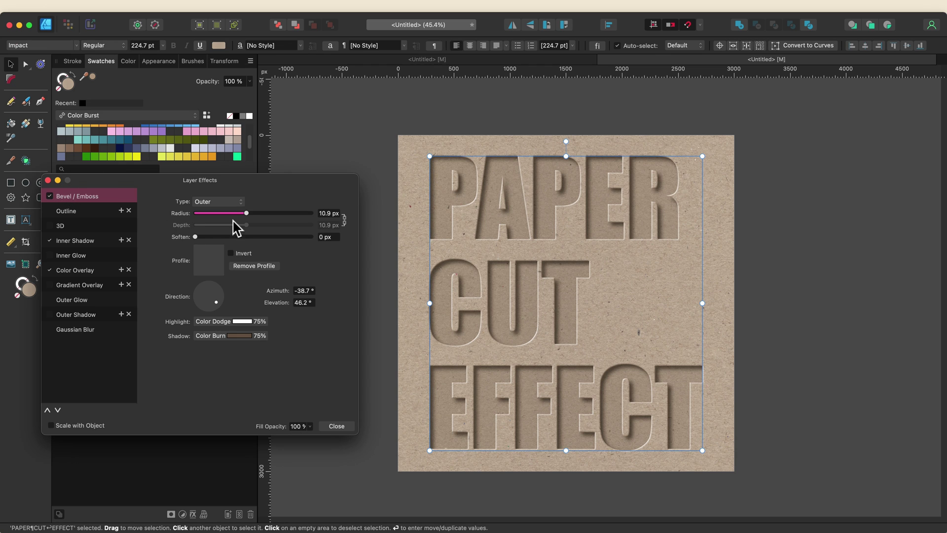
left_click_drag(245, 215, 237, 219)
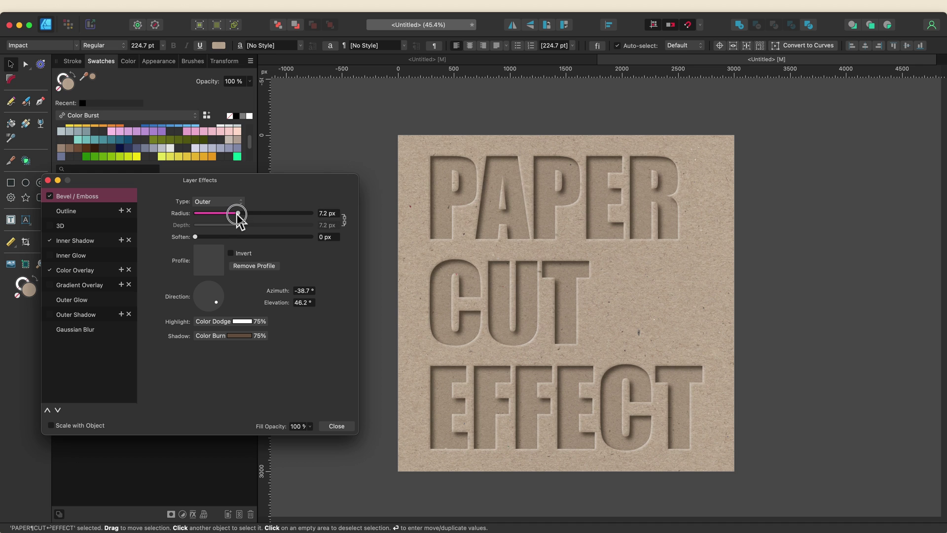
left_click(327, 378)
scroll(327, 386, "down", 1)
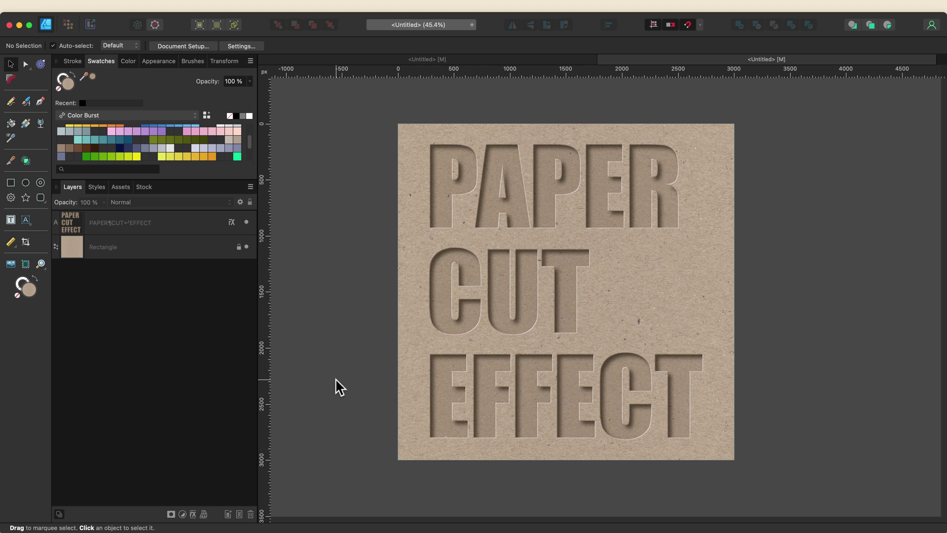
Fill the text with the crumpled kraft paper photo, then reposition and level the texture.
left_click(175, 226)
left_click(144, 188)
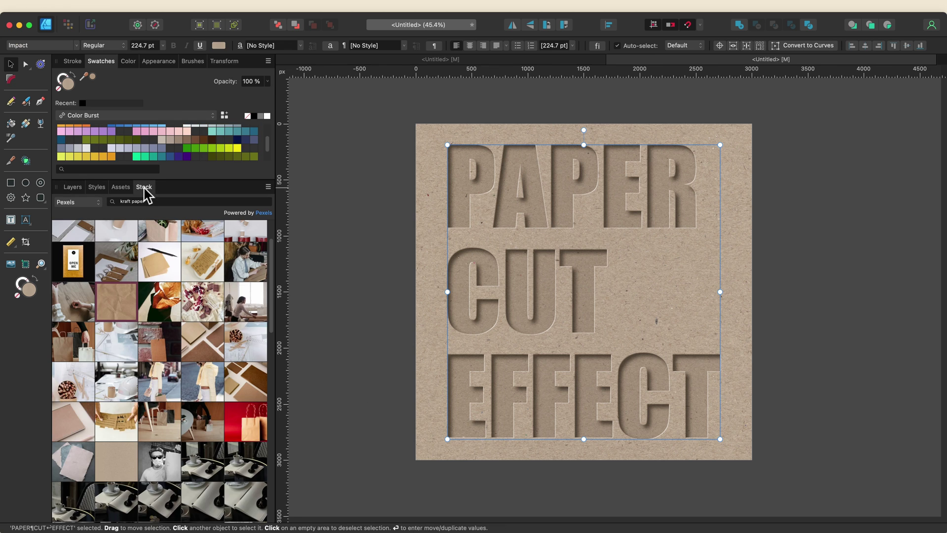
left_click(25, 123)
left_click_drag(123, 303, 347, 313)
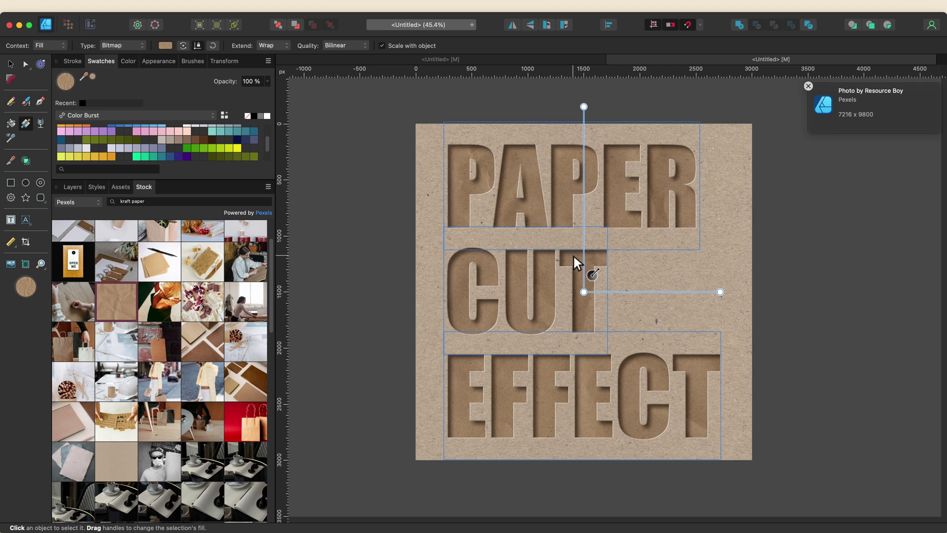
left_click_drag(553, 218, 384, 217)
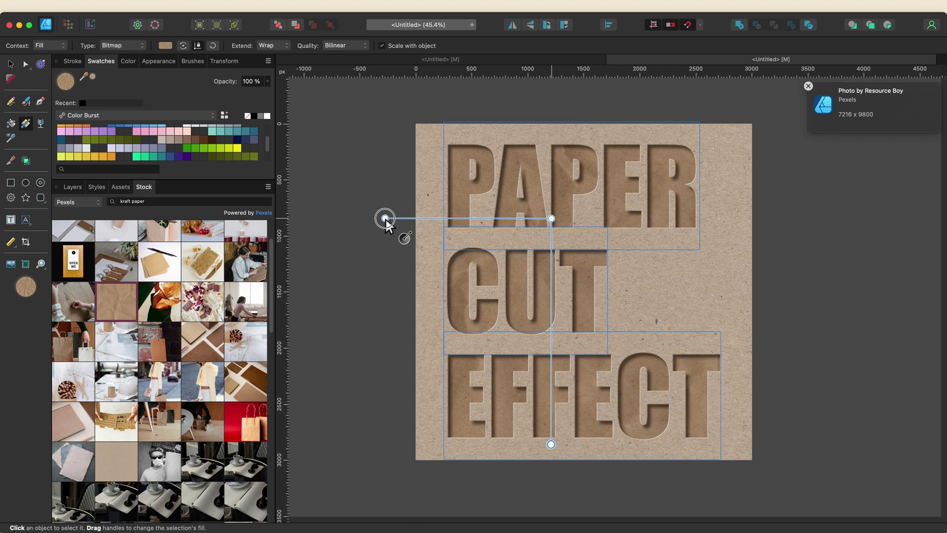
left_click_drag(554, 224, 551, 249)
Fill the background rectangle with the crumpled paper photo, rotated and rescaled.
left_click(72, 188)
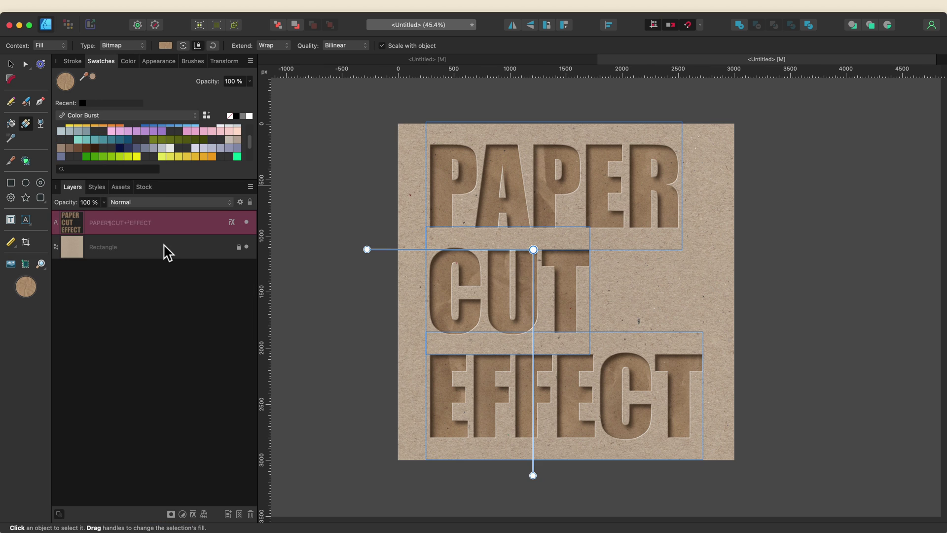
left_click(162, 251)
left_click(144, 187)
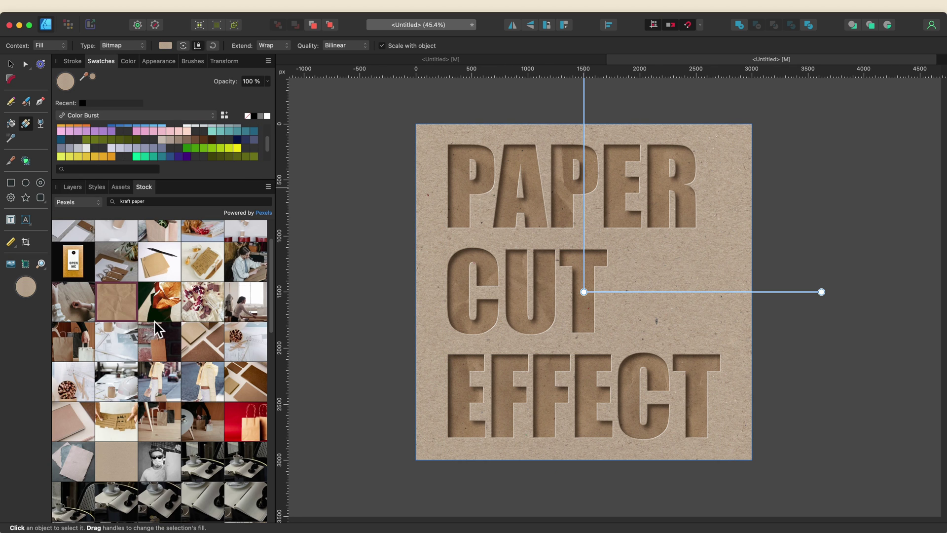
left_click(121, 310)
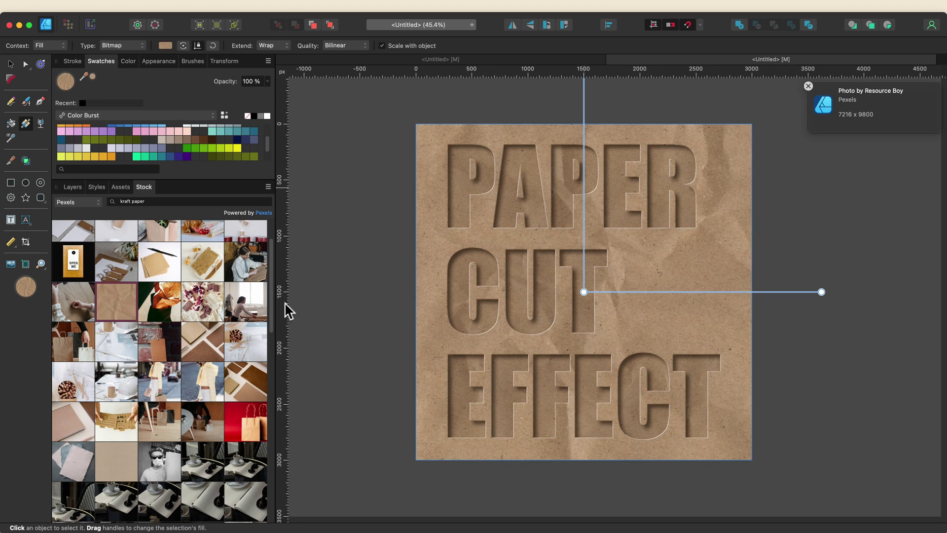
left_click_drag(680, 268, 648, 292)
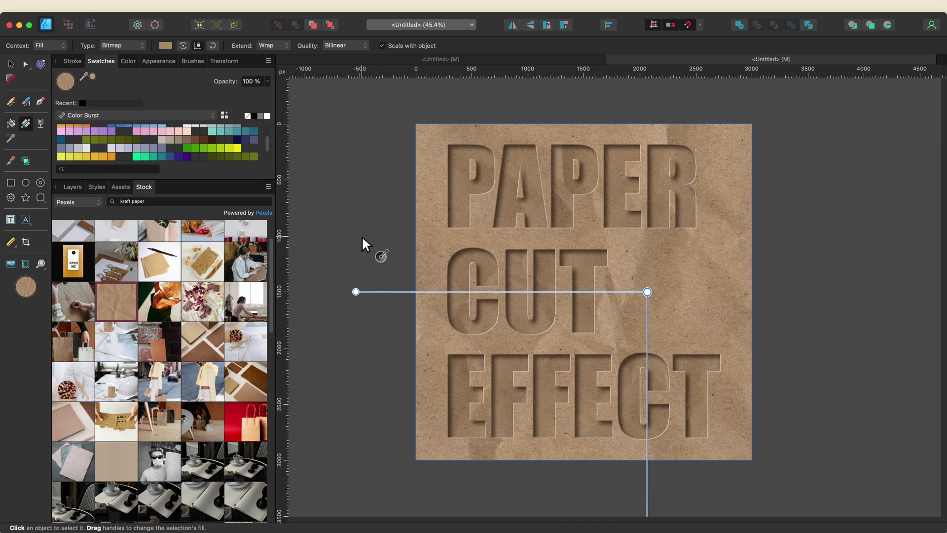
left_click(73, 186)
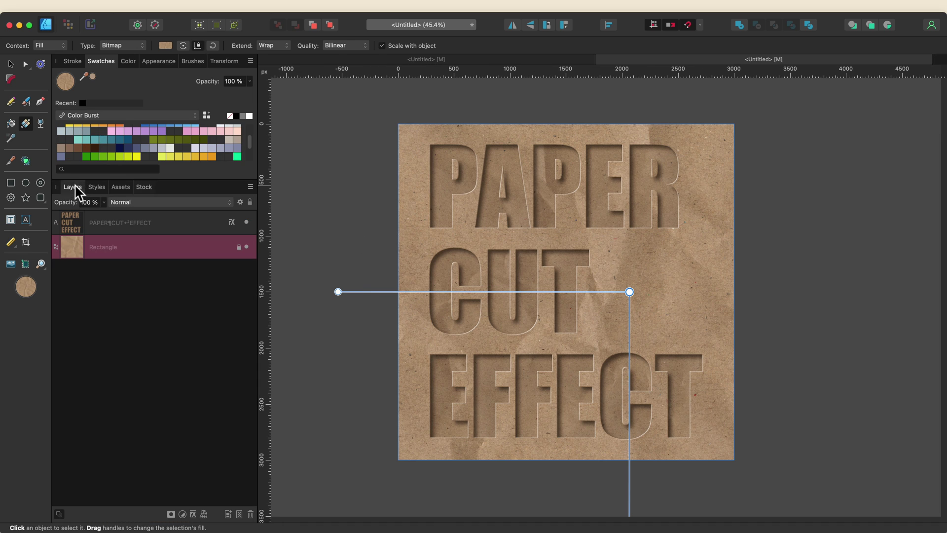
left_click(69, 223)
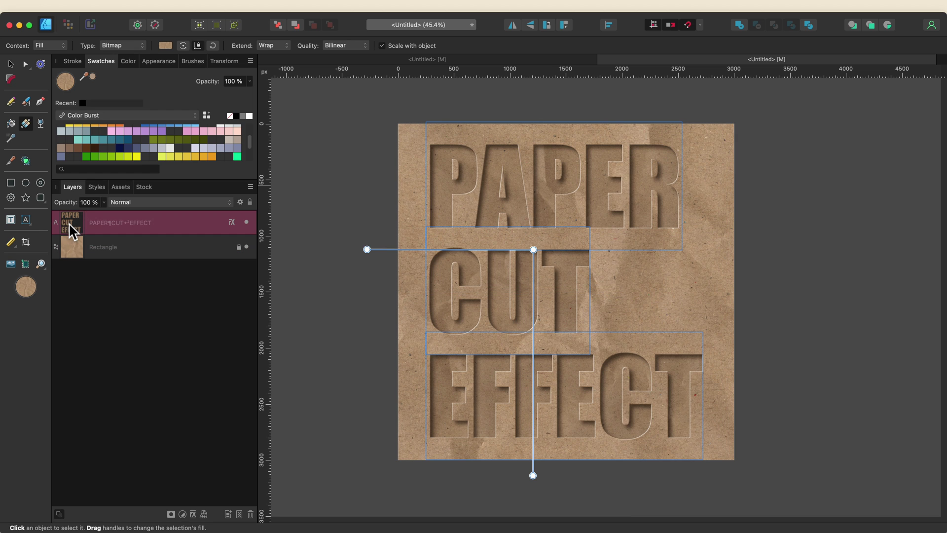
Replace the words with 'change', 'the', 'font' on three lines.
left_click(26, 219)
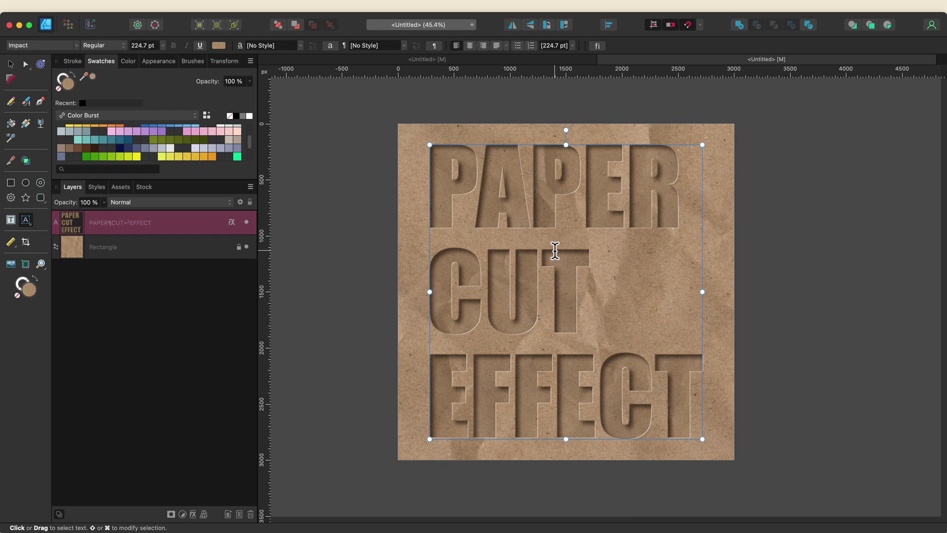
key("super+a")
type("change")
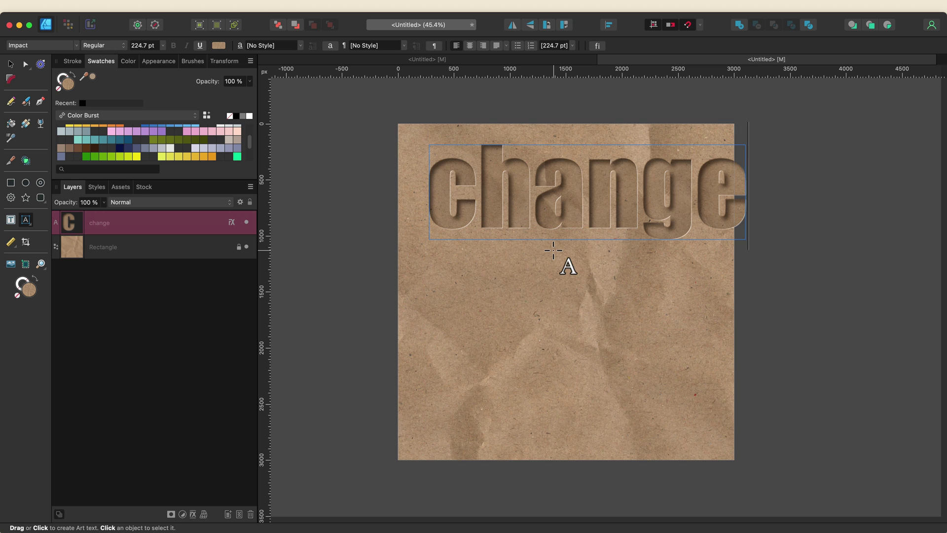
key("Return")
type("the")
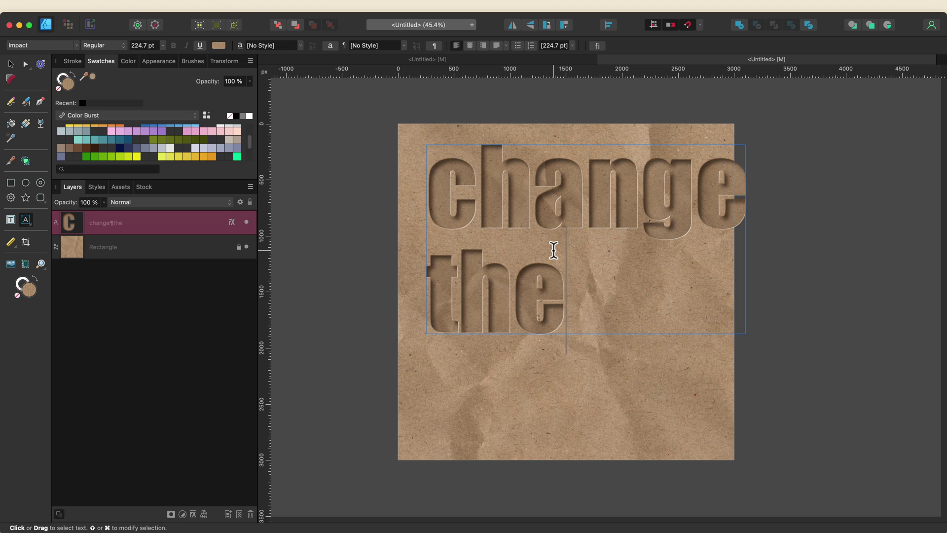
key("Return")
type("font")
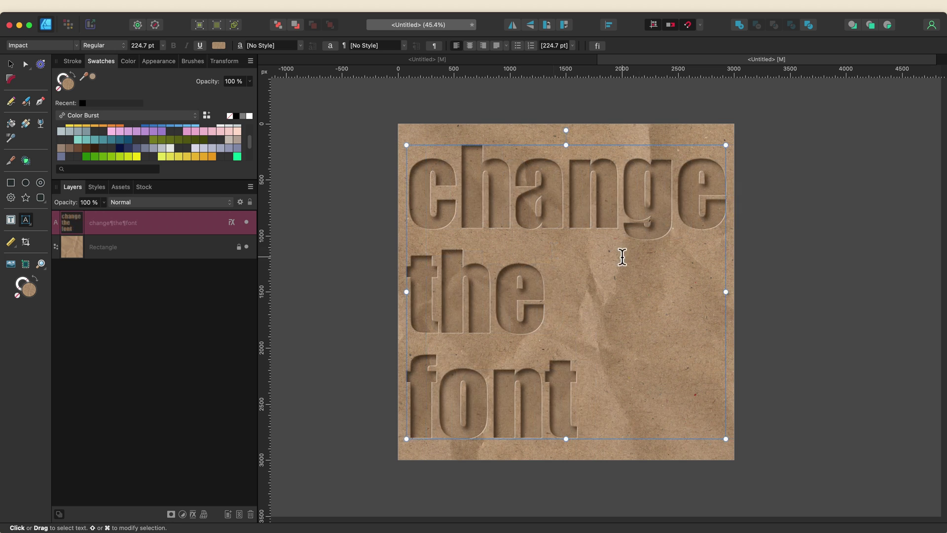
Set the new text in Bebas Kai and reselect the text layer.
key("super+a")
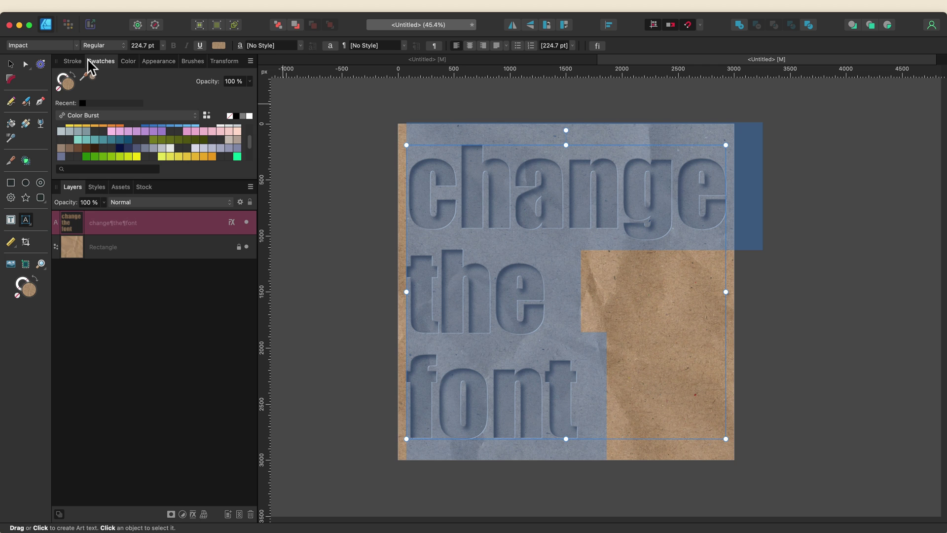
left_click(75, 44)
type("bebas")
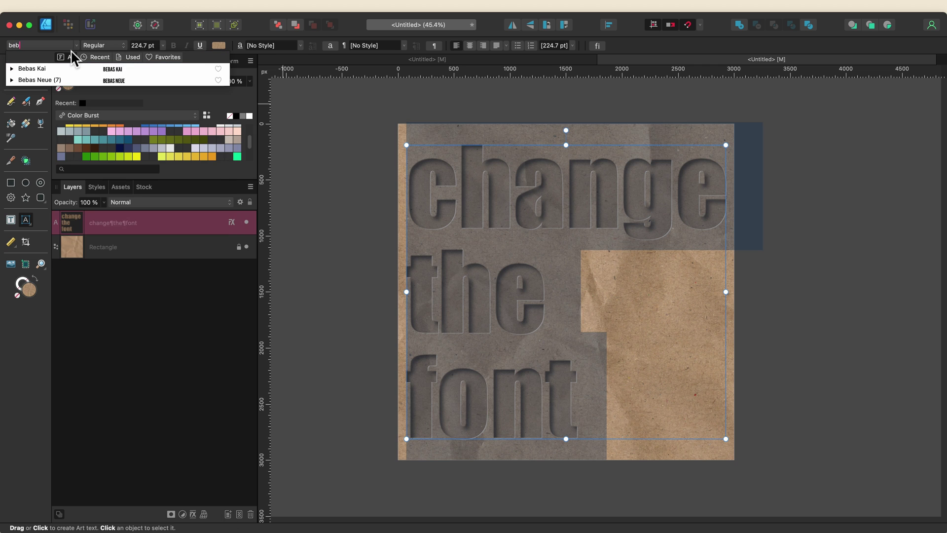
left_click(57, 70)
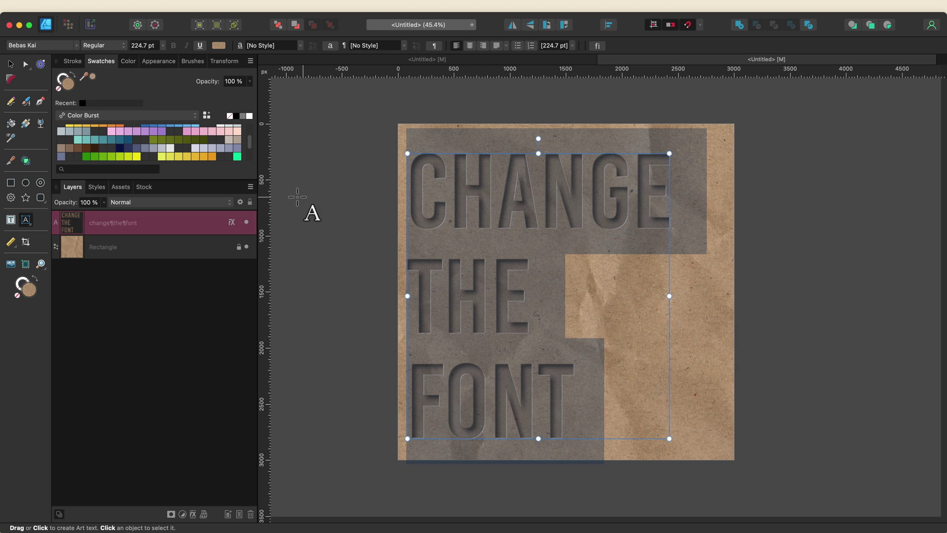
left_click(10, 64)
left_click(366, 174)
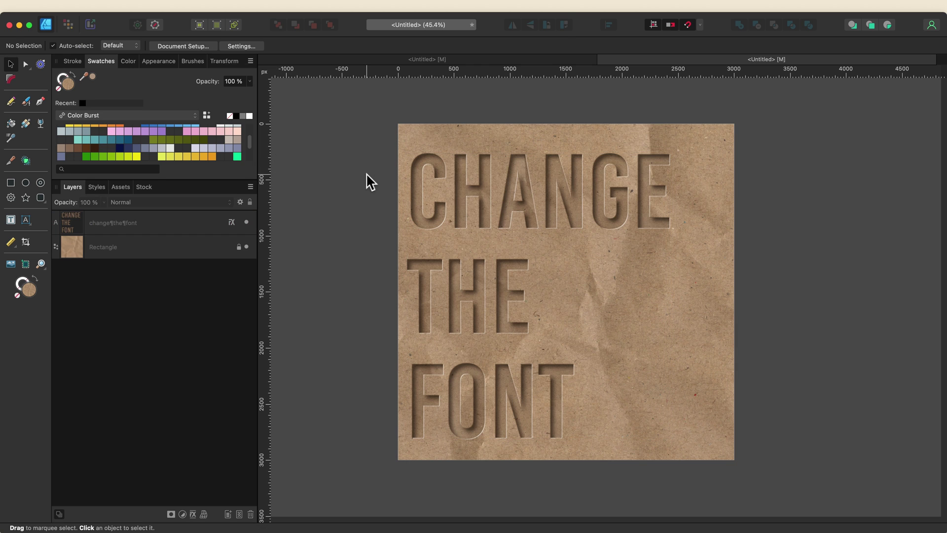
left_click(194, 228)
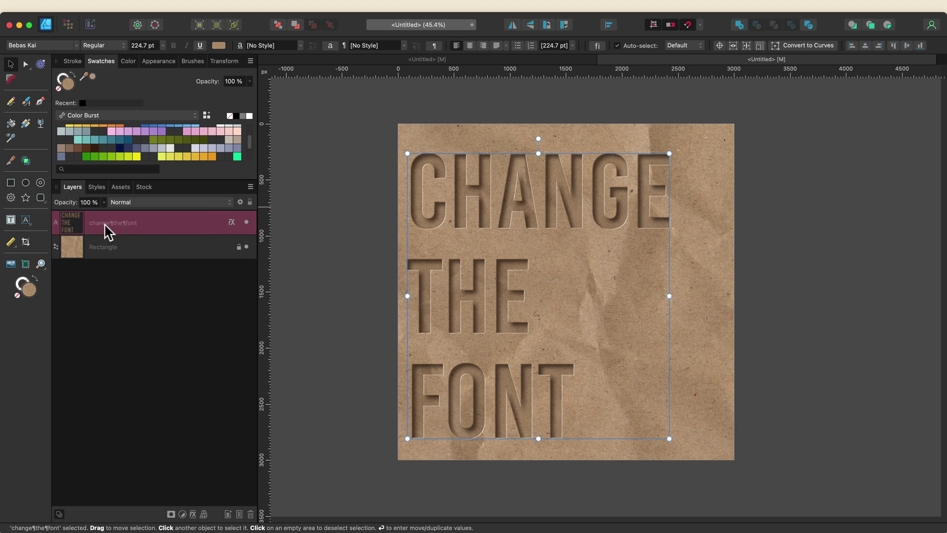
left_click(231, 223)
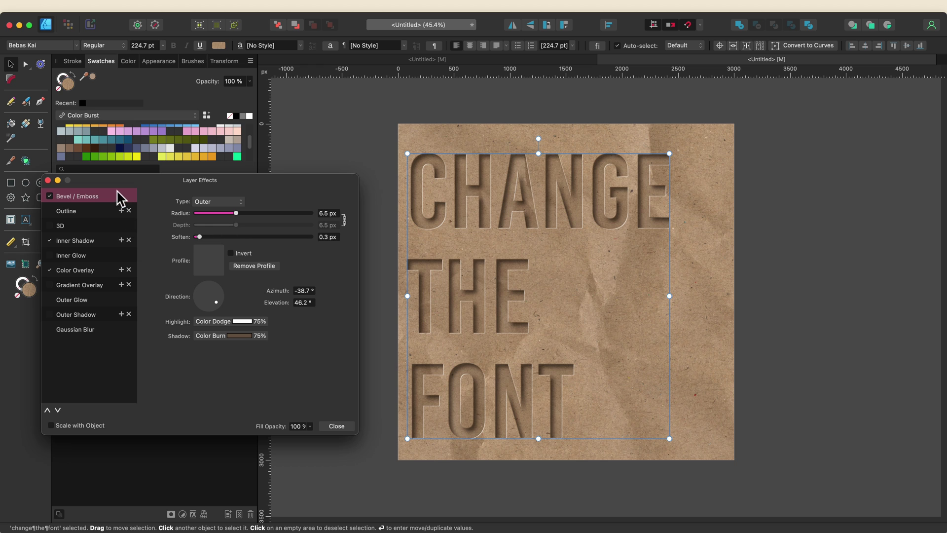
left_click(336, 426)
left_click(302, 348)
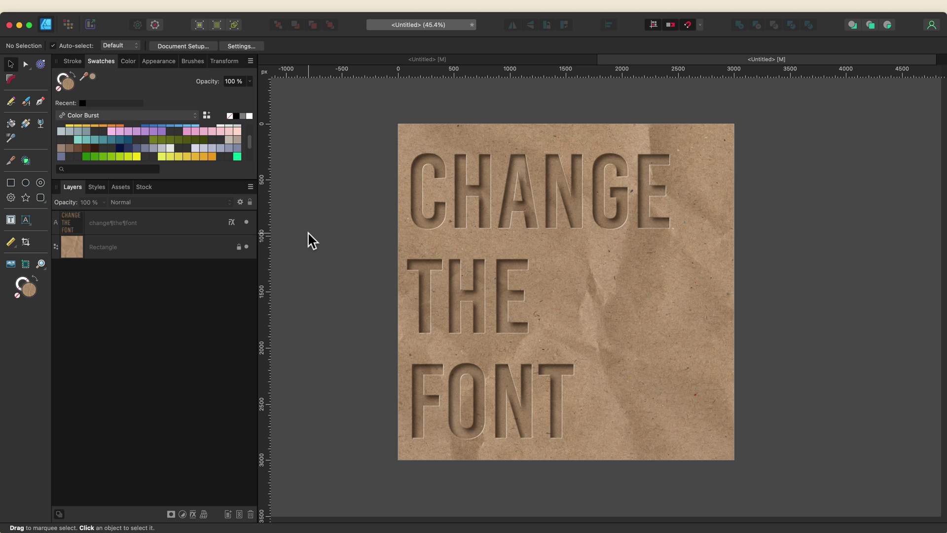
Create a new document from the Paper Cut template in the Text Effects templates.
left_click(101, 9)
left_click(105, 18)
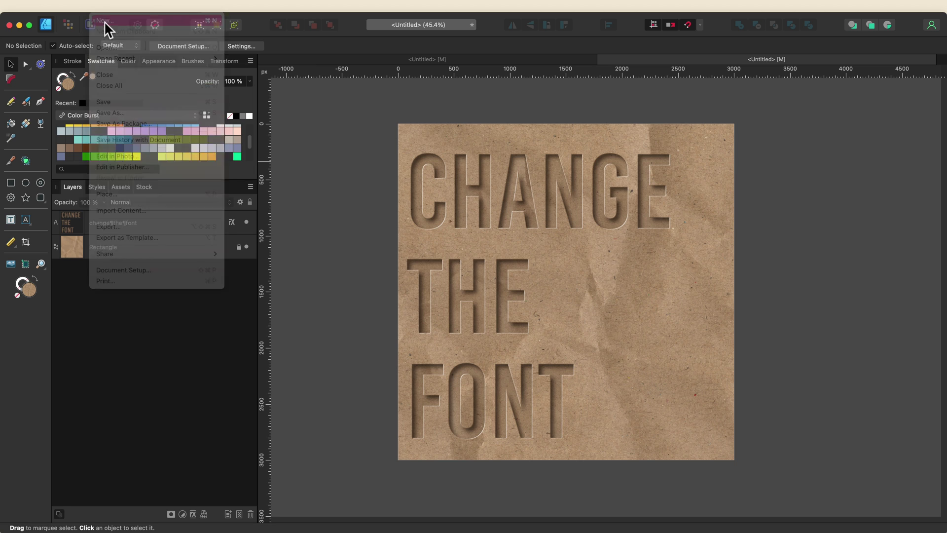
left_click(227, 275)
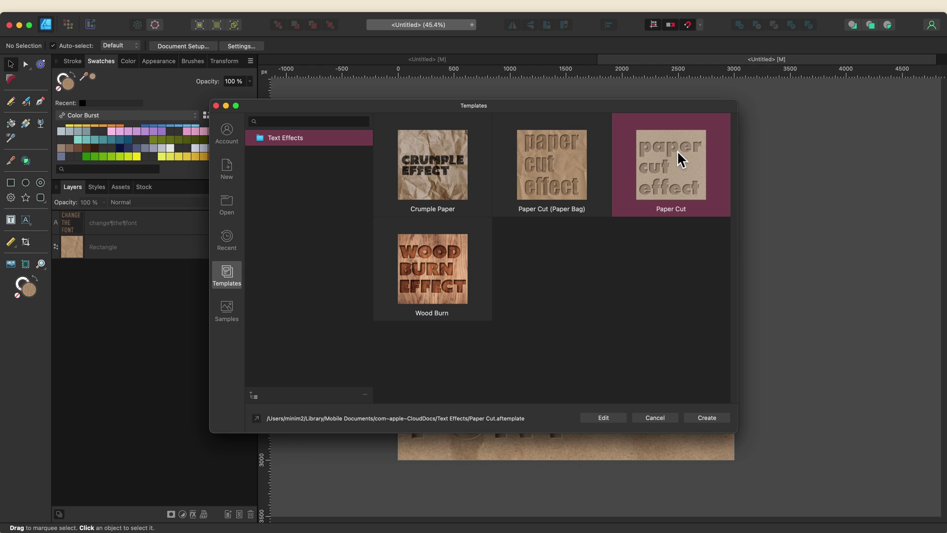
left_click(701, 416)
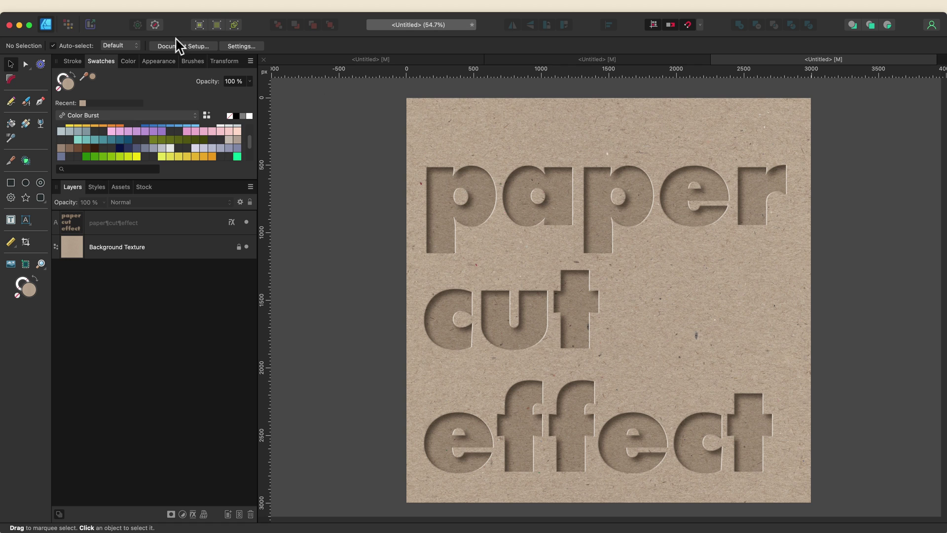
Open the File menu and dismiss it without choosing any command.
left_click(102, 6)
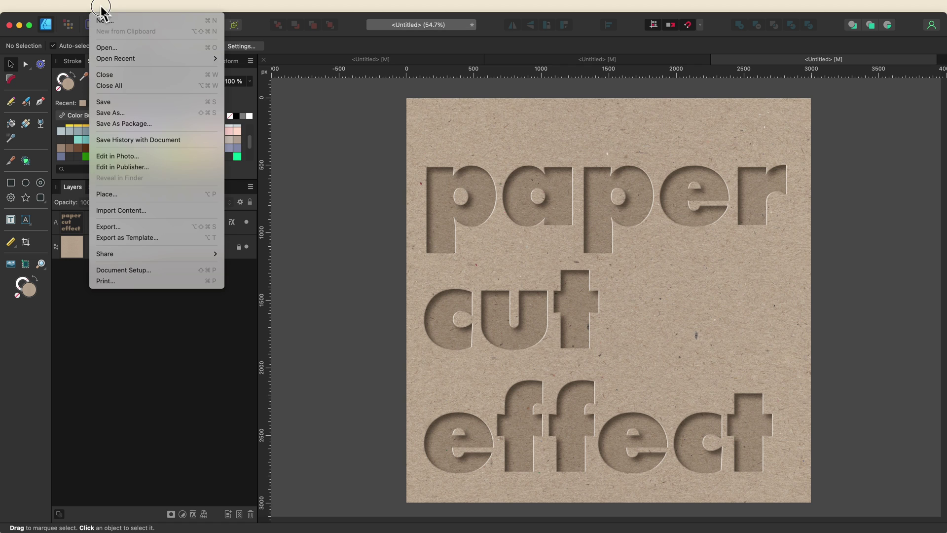
left_click(320, 188)
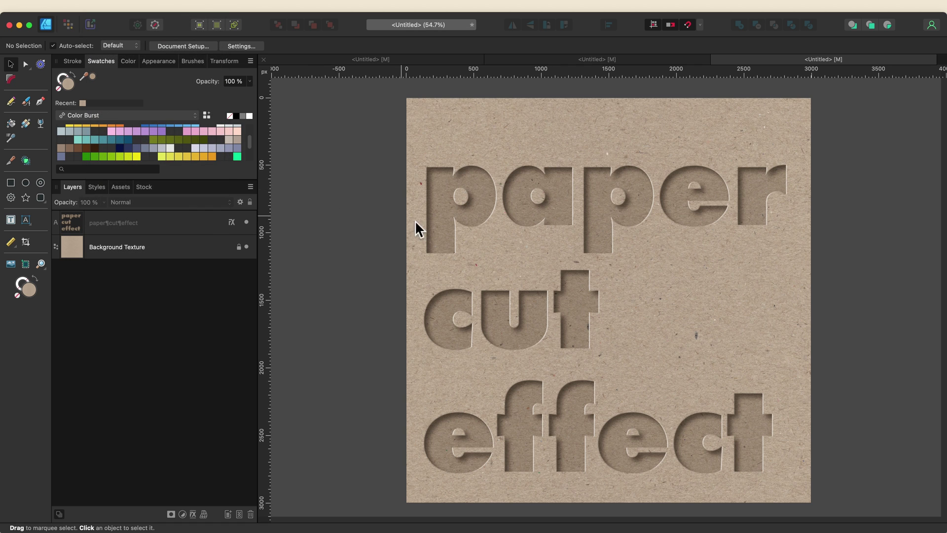